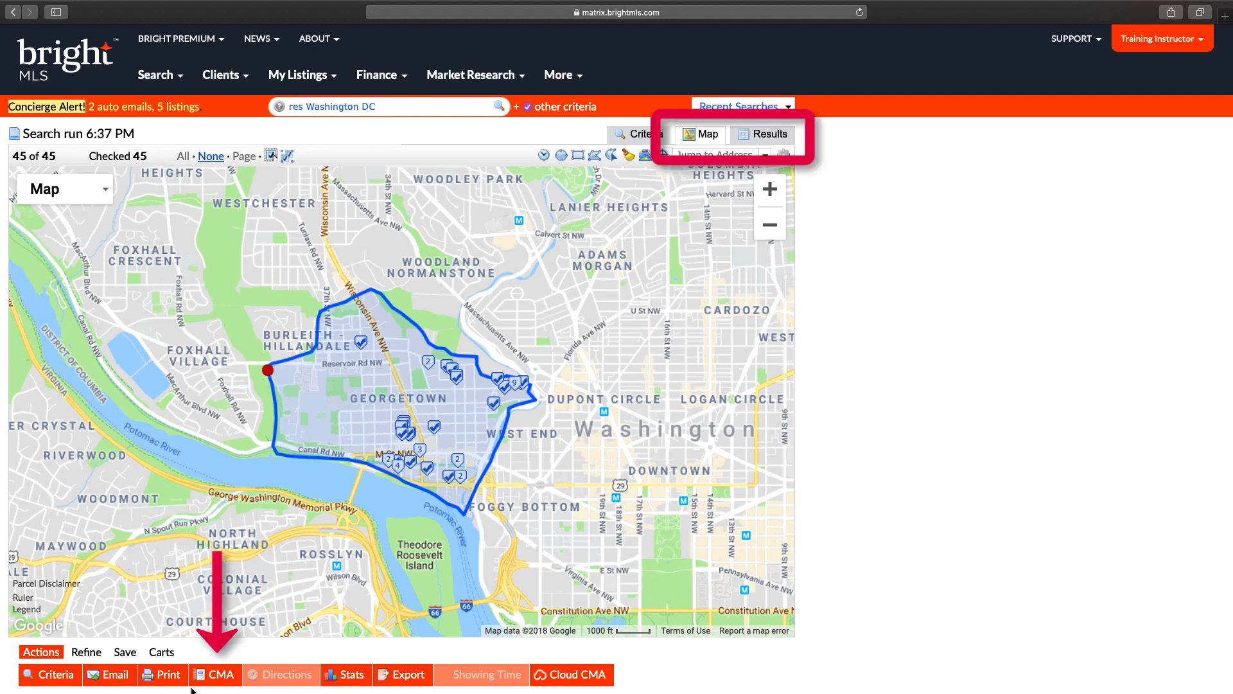
# Step: Switch to the listing results and launch a CMA from the 45 checked Washington DC listings
pyautogui.click(769, 137)
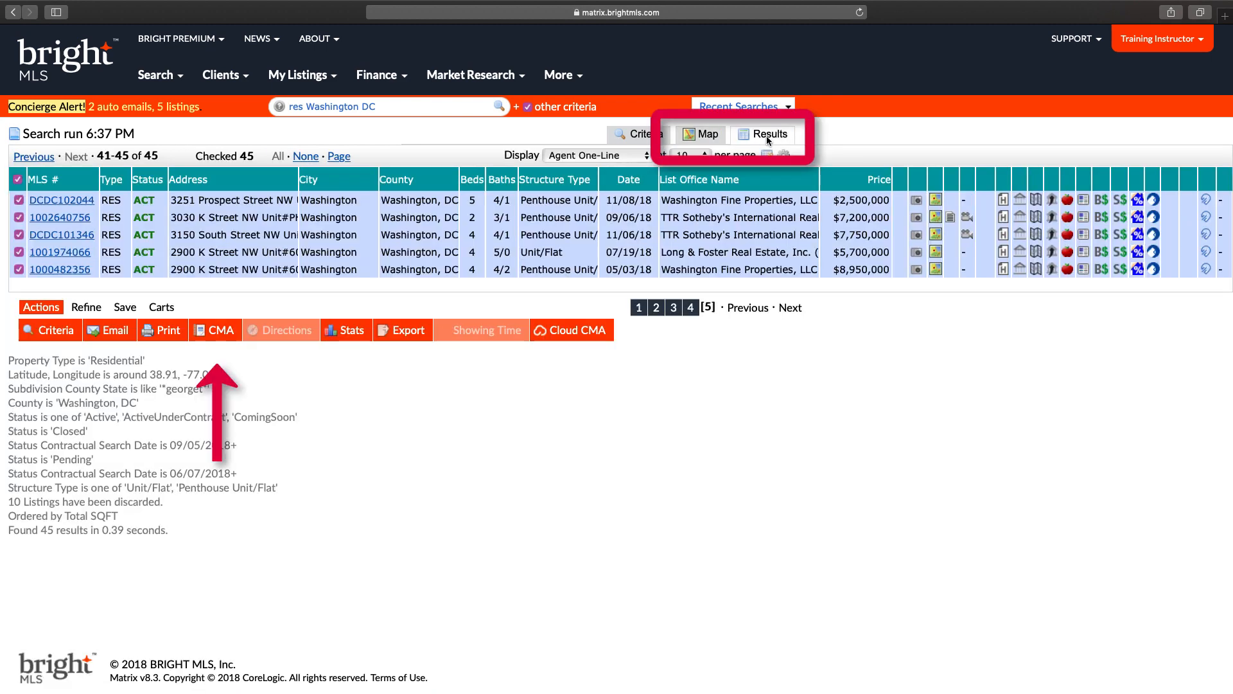
pyautogui.click(215, 330)
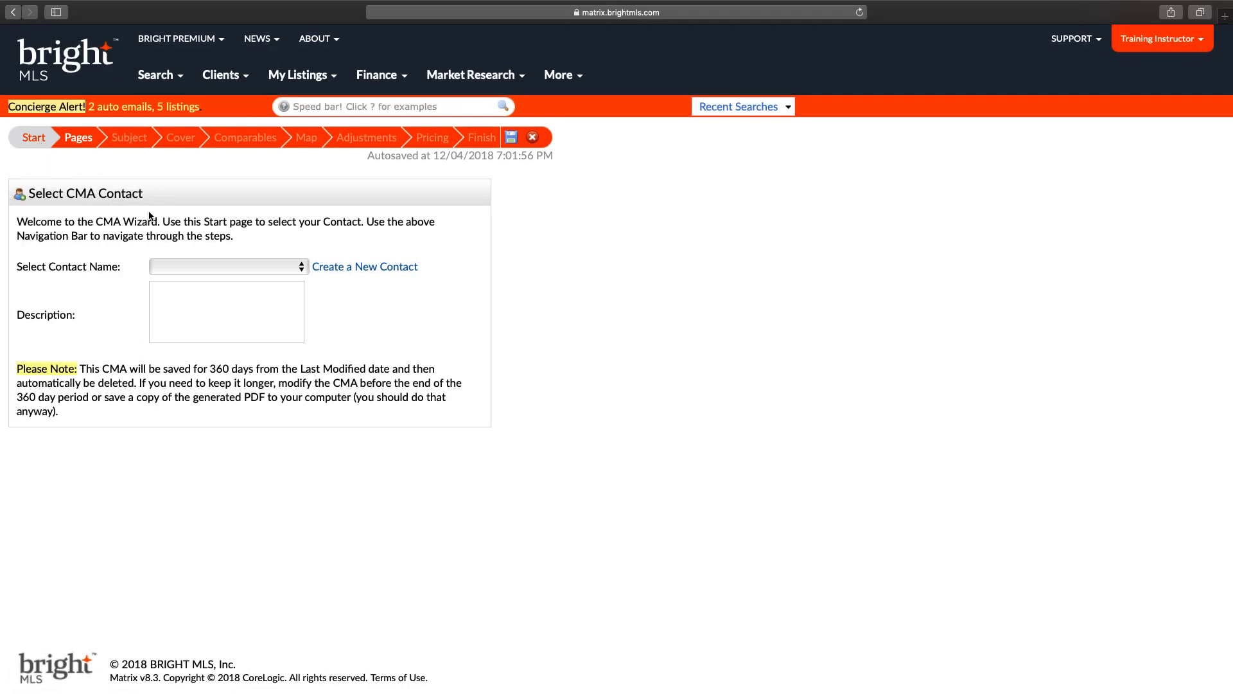
# Step: Assign the client contact and paste the Georgetown comps November 2018 description, then go to Pages
pyautogui.click(239, 269)
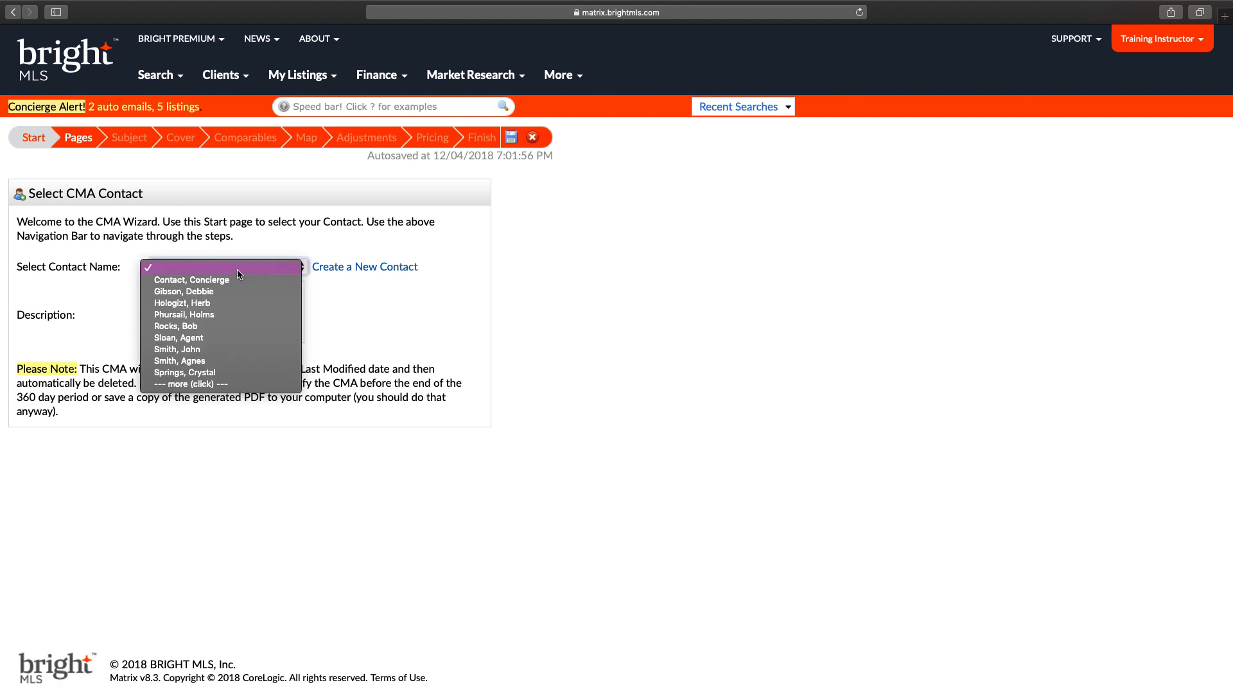
pyautogui.click(198, 362)
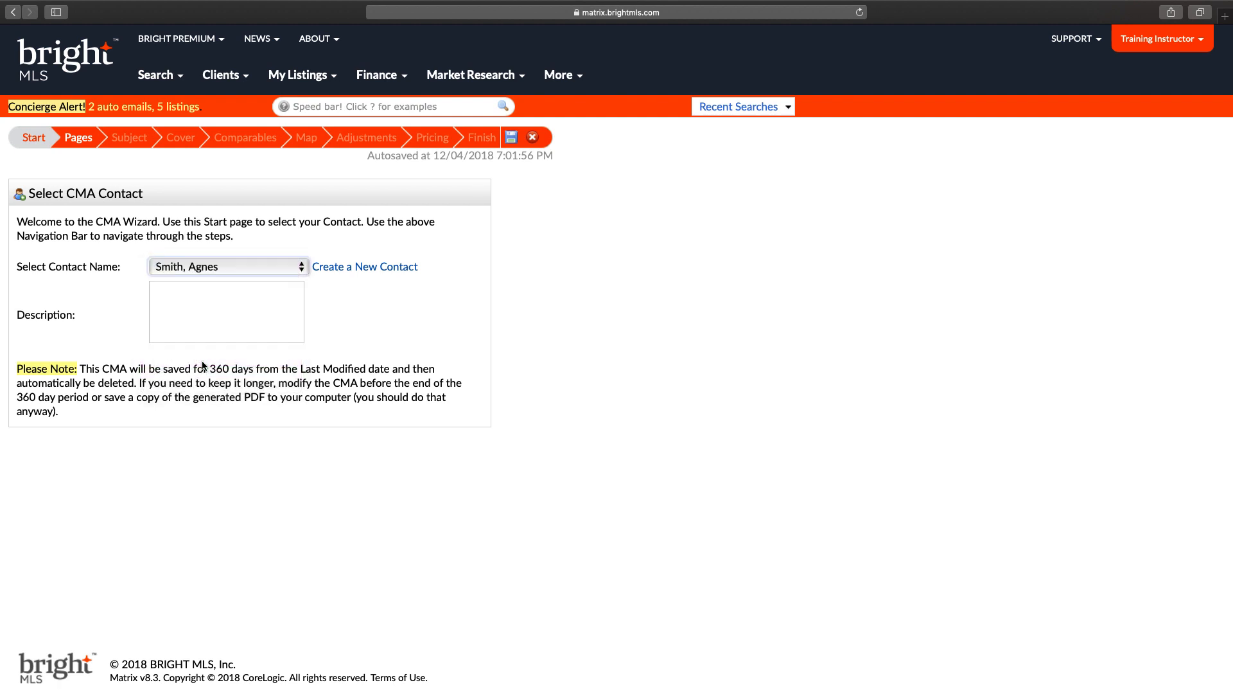
pyautogui.click(204, 308)
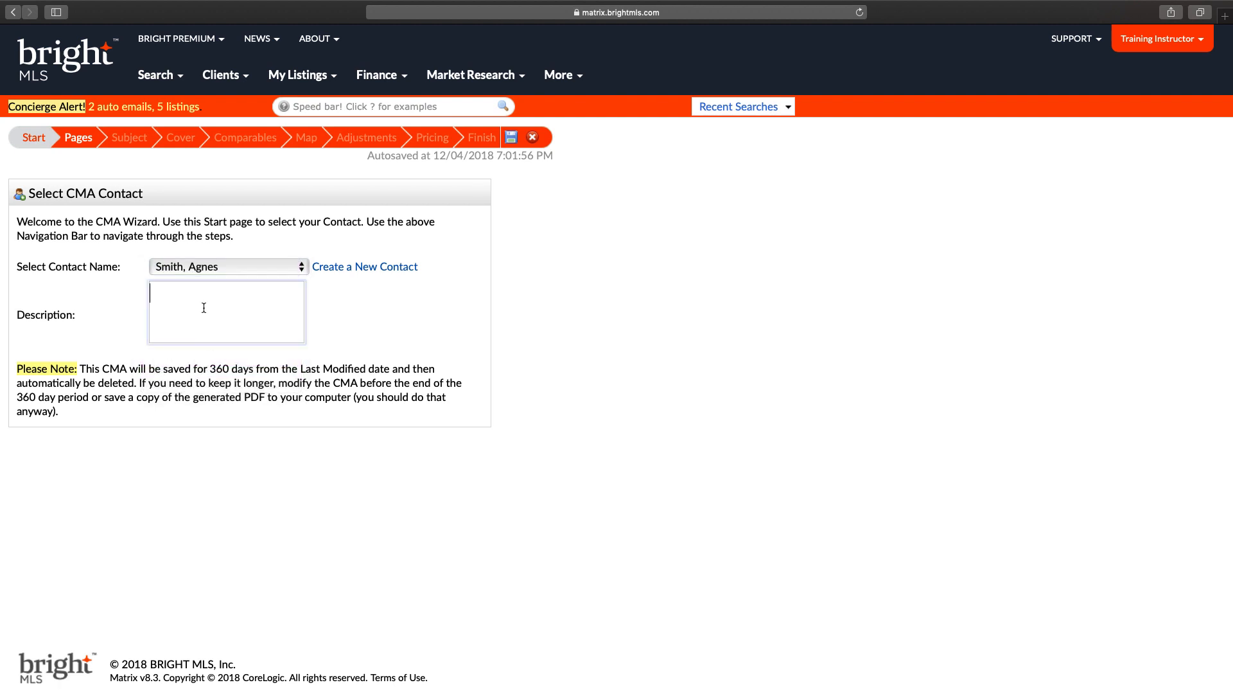
pyautogui.write('Comps for Agness in Georgetown November 2018')
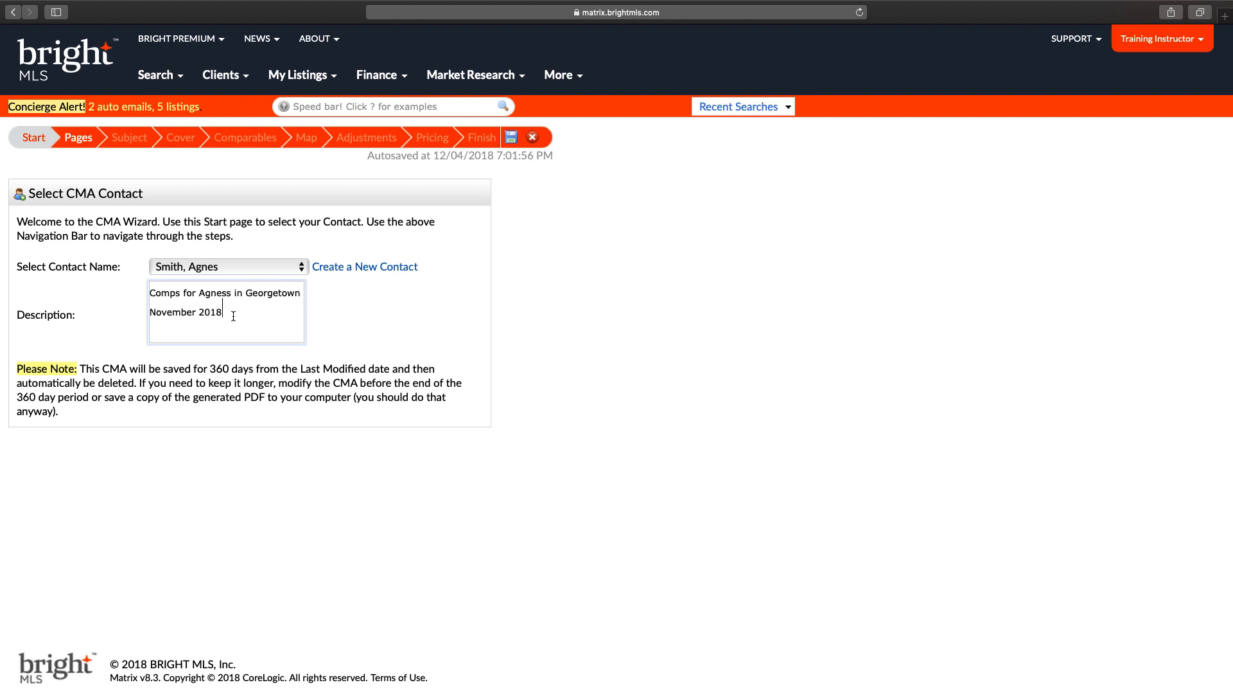
pyautogui.click(77, 140)
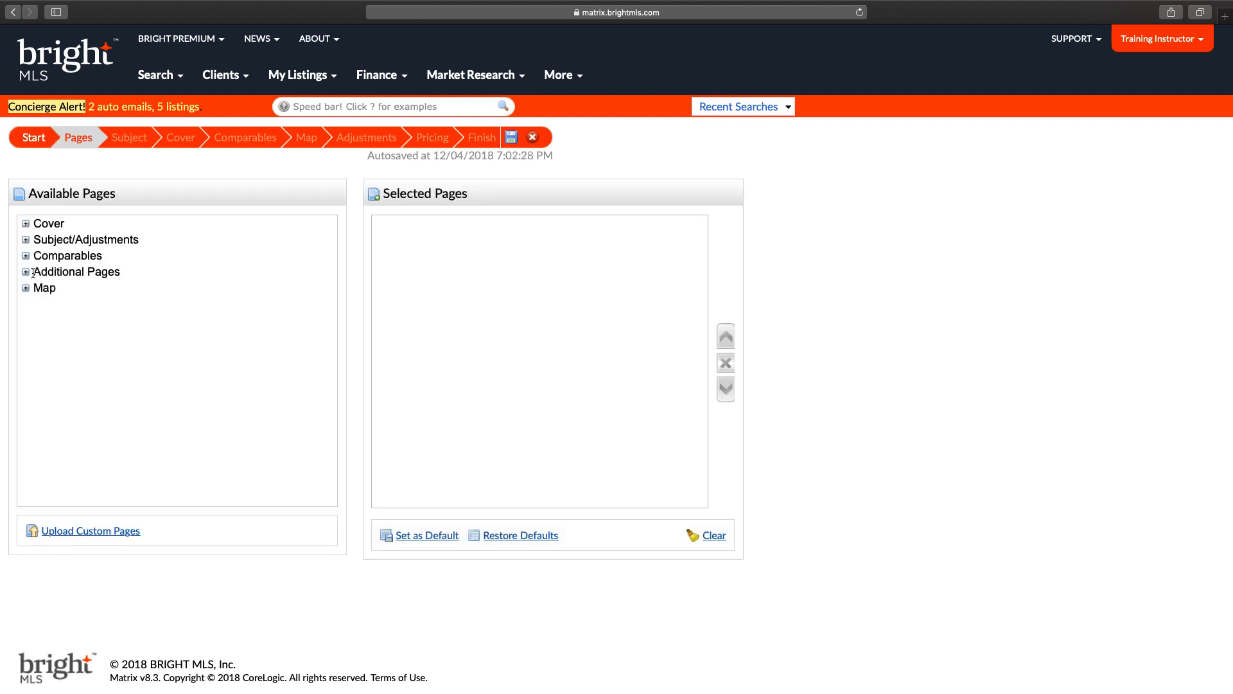
# Step: Add all eight Comparables pages, then Summary of Comparable Properties and CMA Map after Pricing Recommendation
pyautogui.click(26, 224)
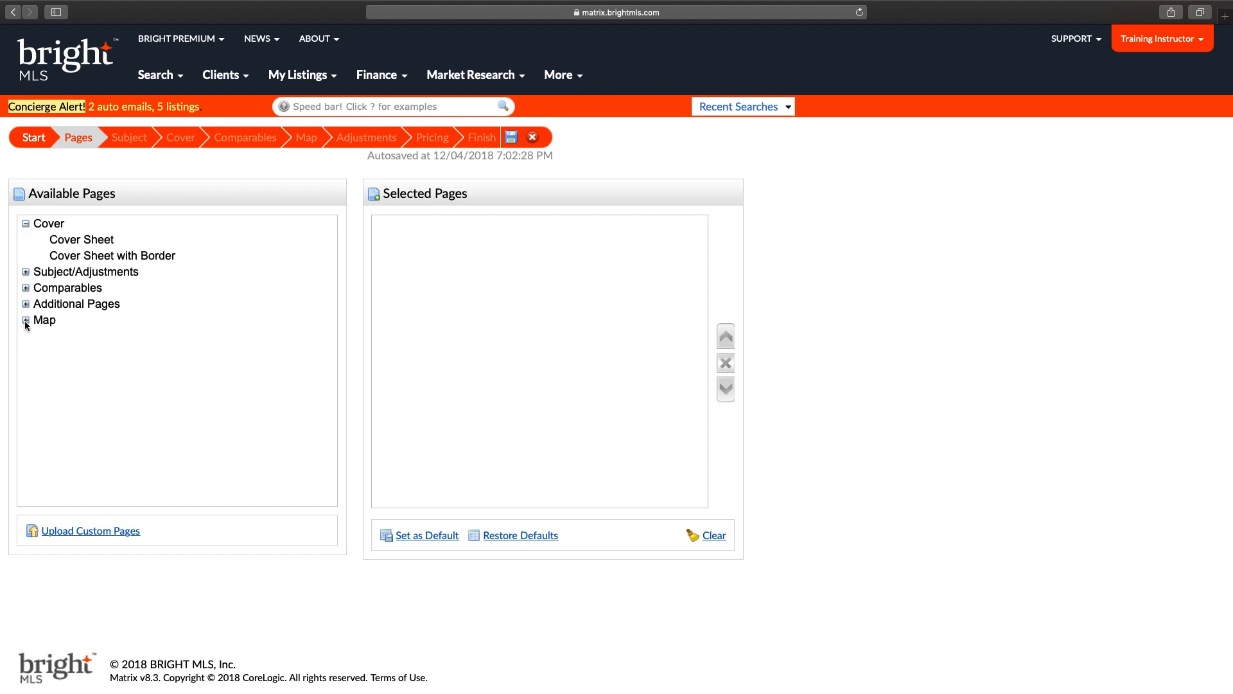
pyautogui.click(25, 273)
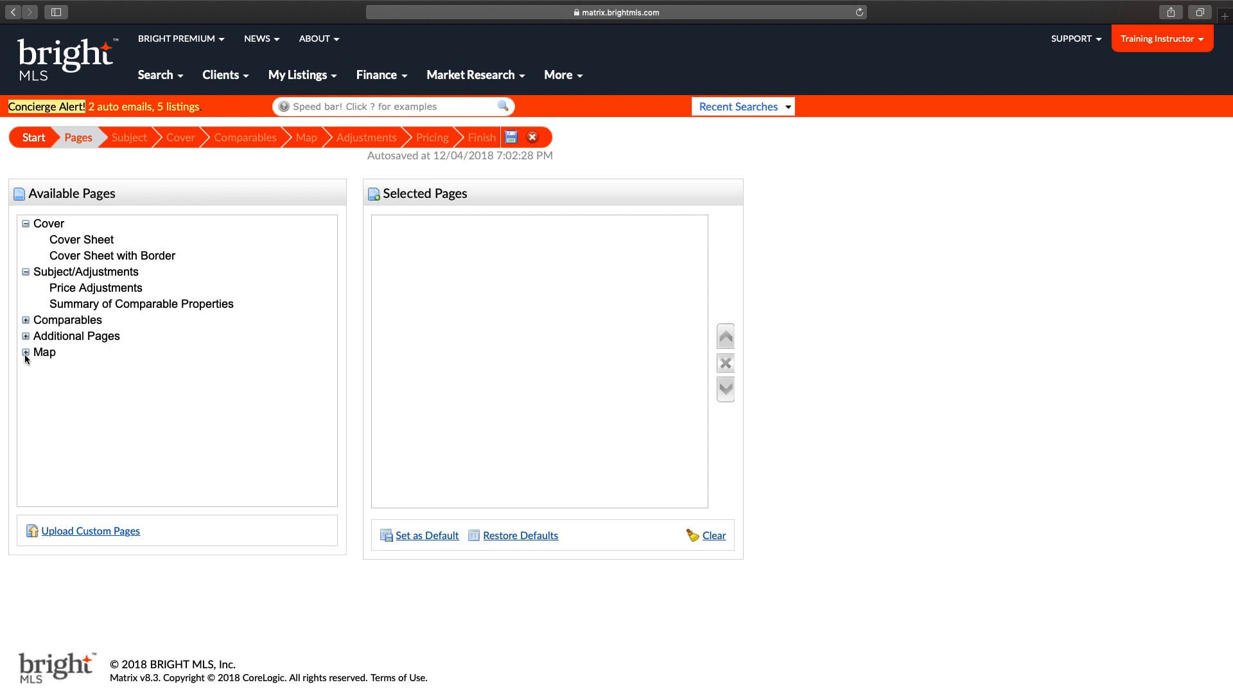
pyautogui.click(26, 353)
pyautogui.doubleClick(67, 321)
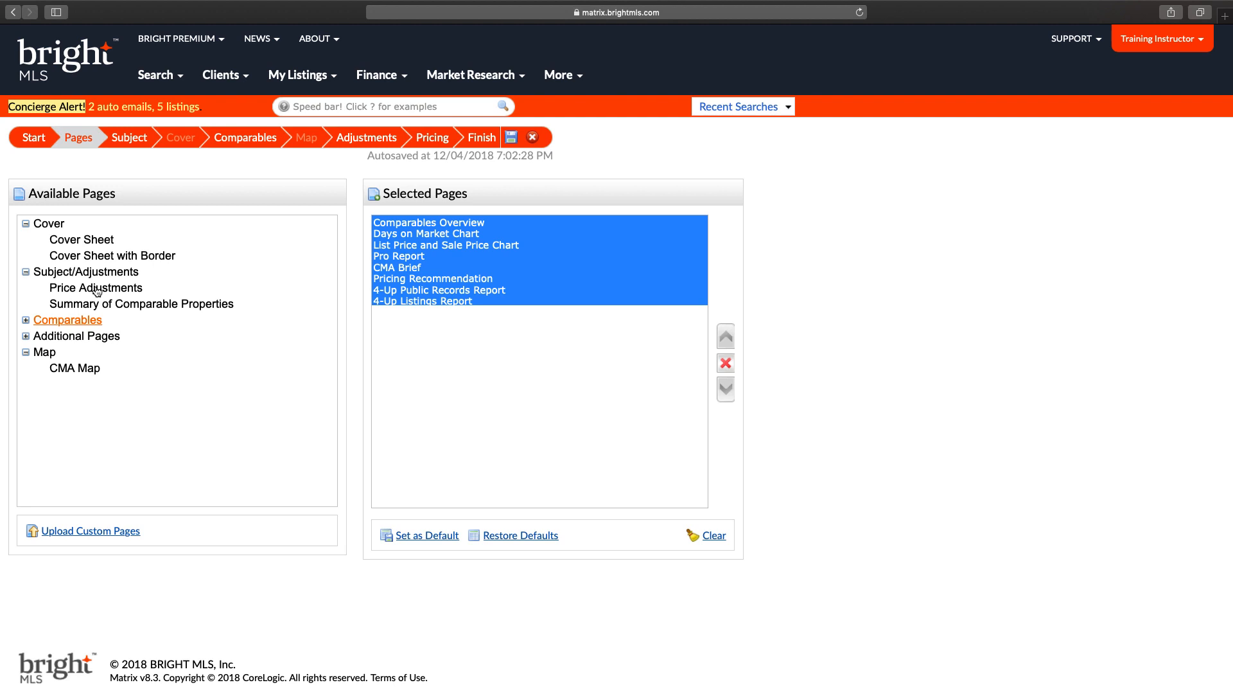
pyautogui.click(425, 279)
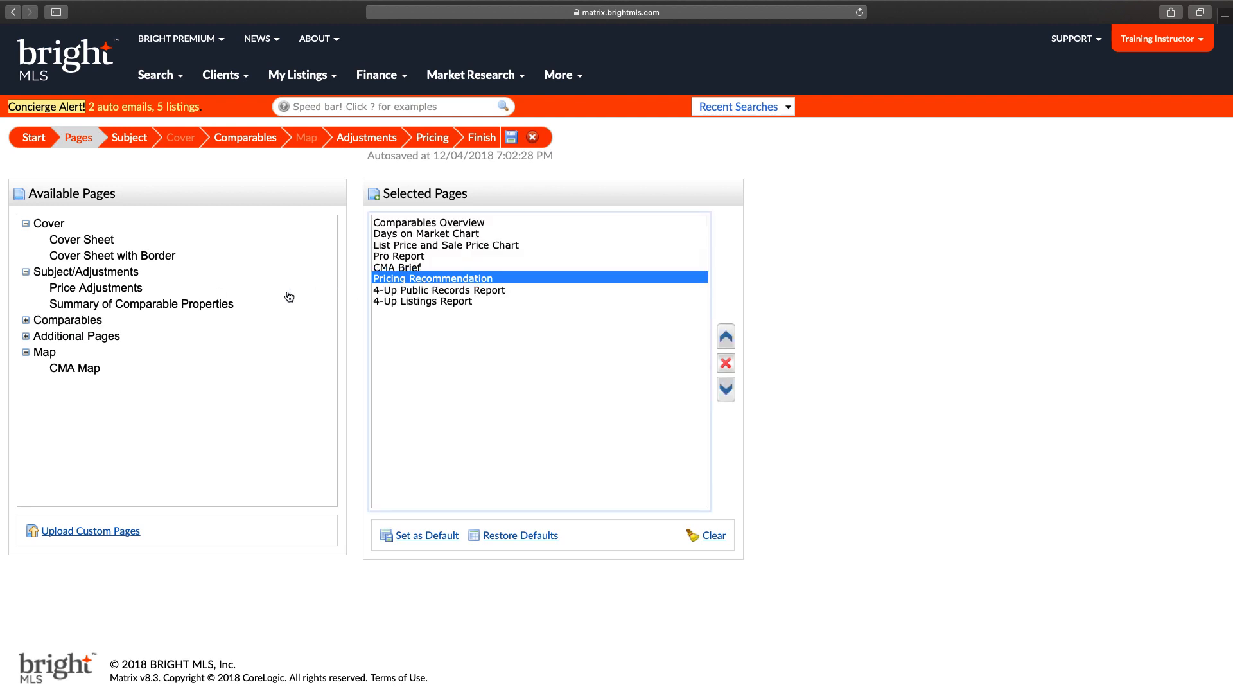
pyautogui.click(106, 305)
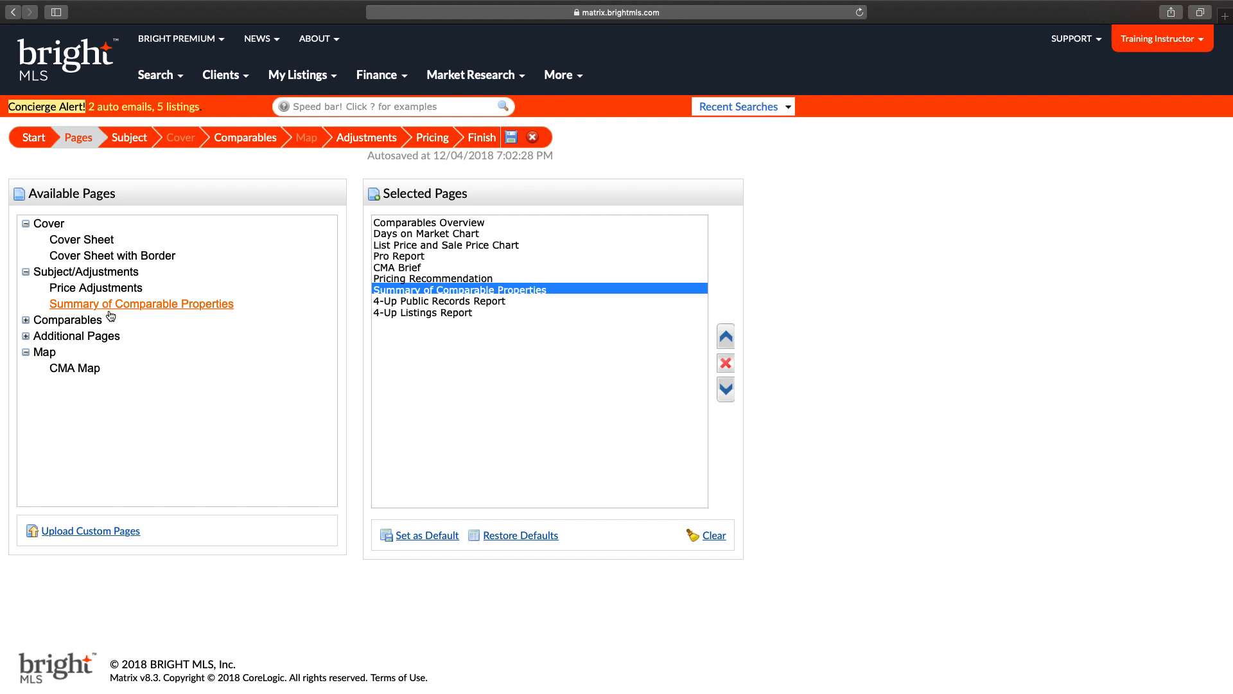
pyautogui.click(66, 370)
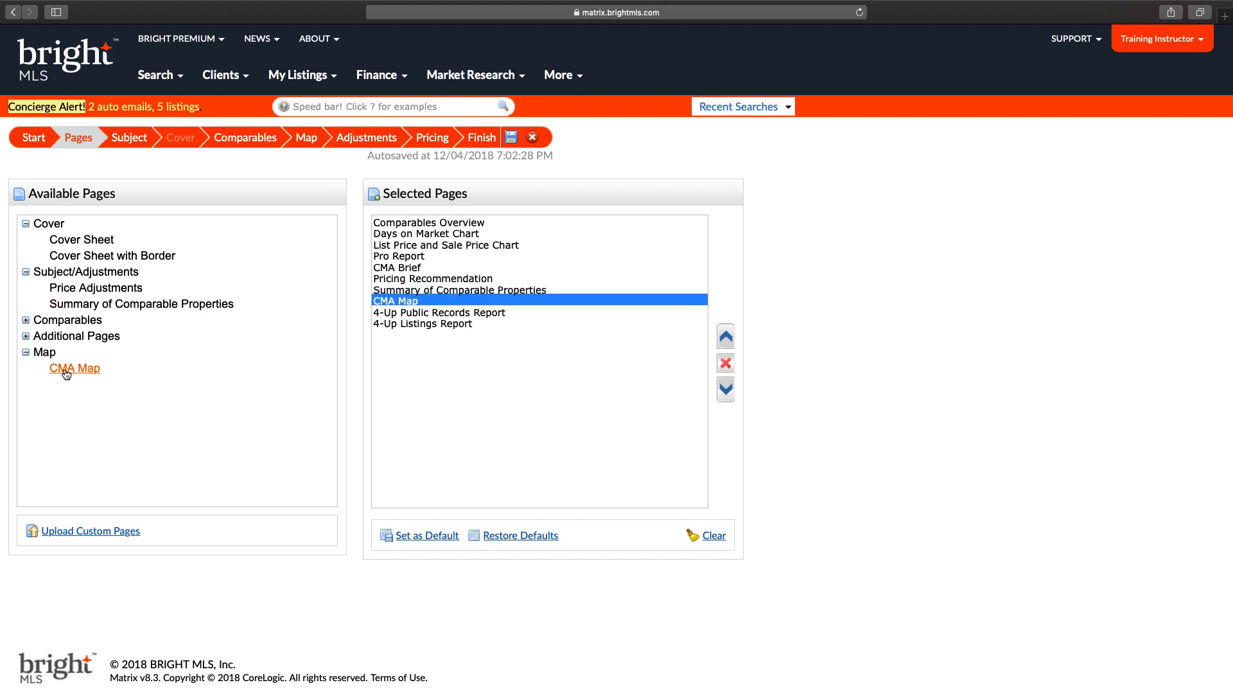
# Step: Add both cover sheets, Price Adjustments and the ten Additional Pages to the report
pyautogui.click(55, 226)
pyautogui.click(64, 272)
pyautogui.click(81, 321)
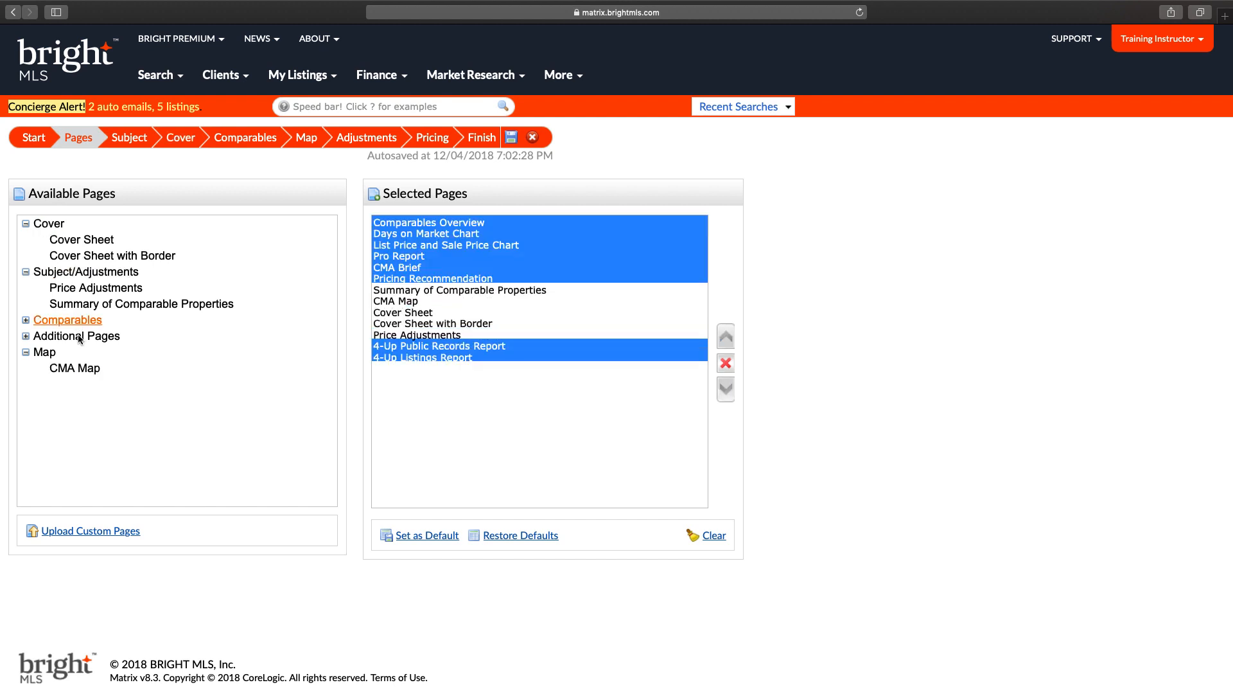
pyautogui.click(79, 336)
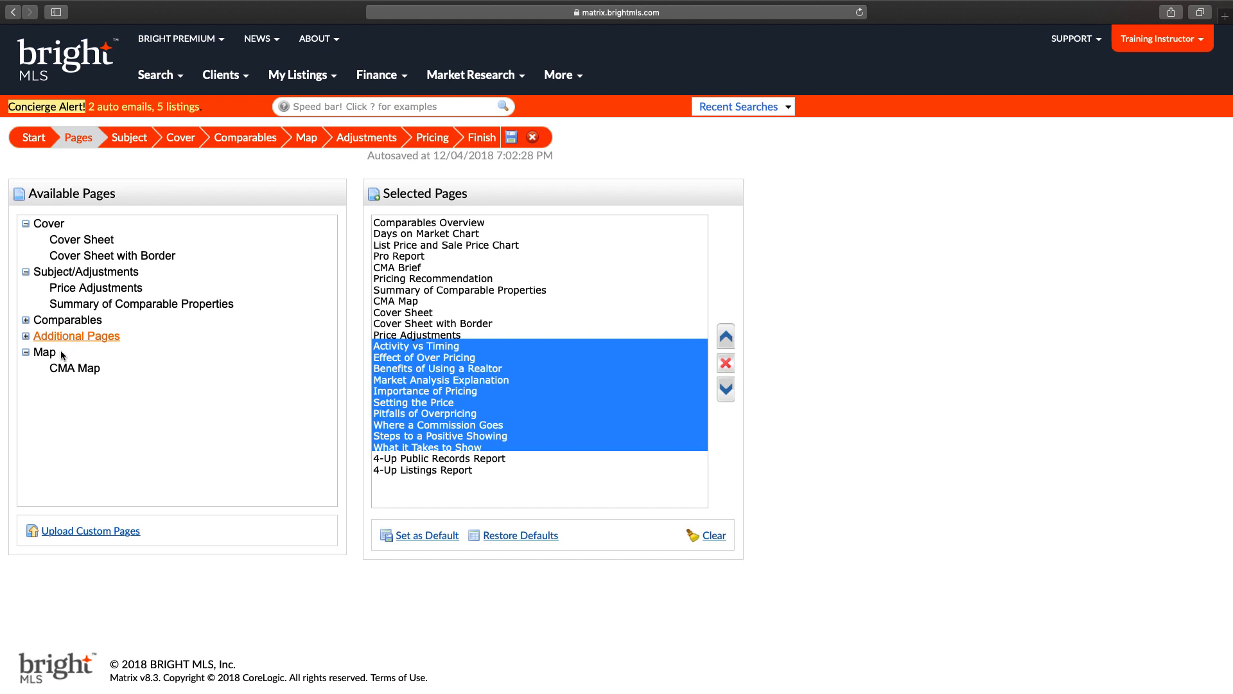
# Step: Remove five Additional Pages, move Cover Sheet to the top, and save the page list as default
pyautogui.moveTo(547, 368); pyautogui.dragTo(672, 412)
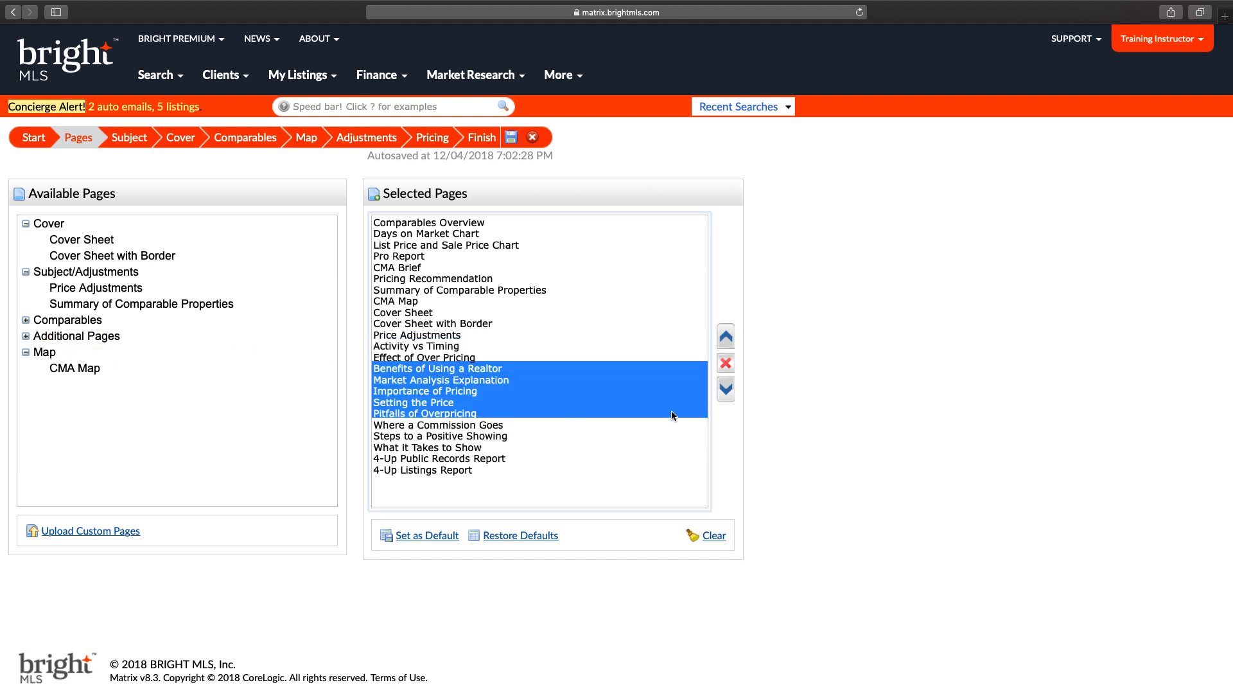
pyautogui.click(730, 365)
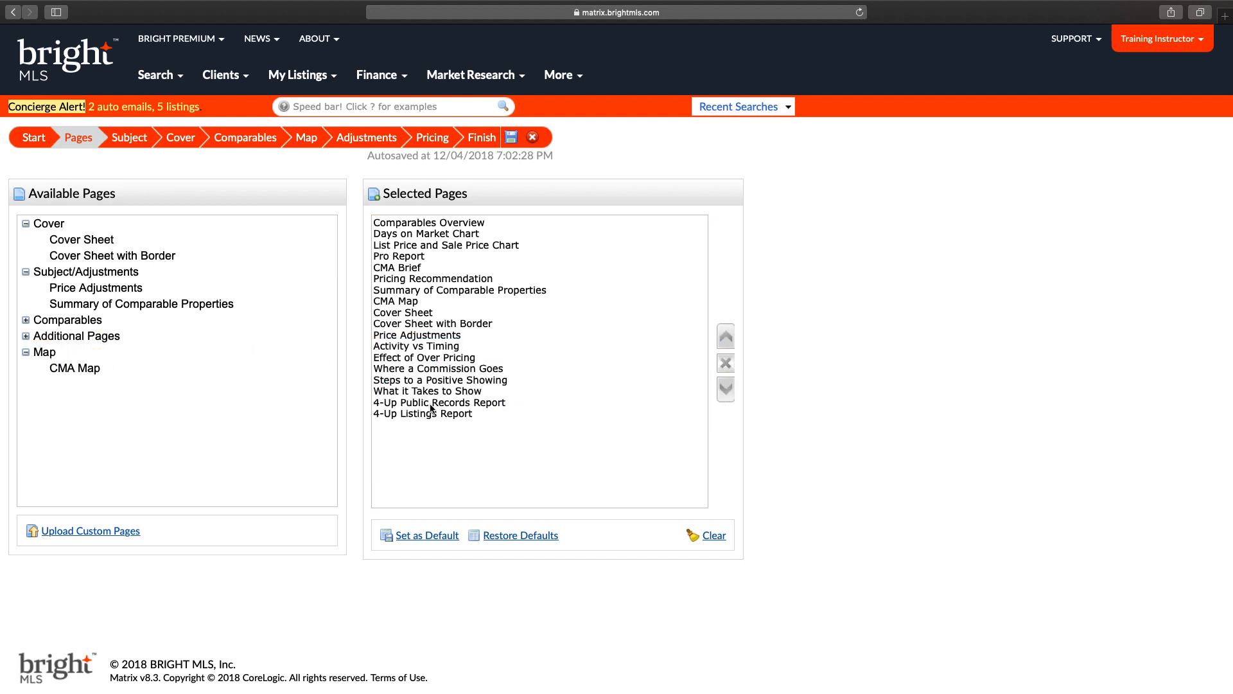
pyautogui.click(438, 314)
pyautogui.click(726, 338)
pyautogui.click(727, 338)
pyautogui.click(727, 337)
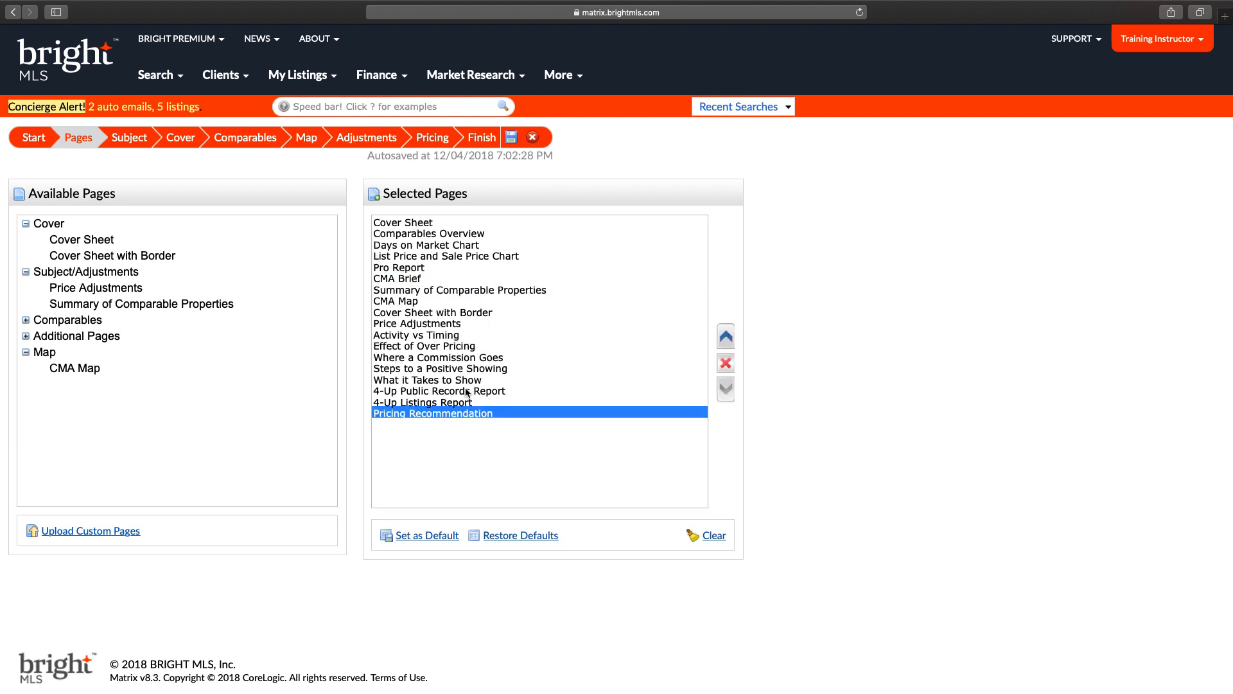
pyautogui.click(457, 380)
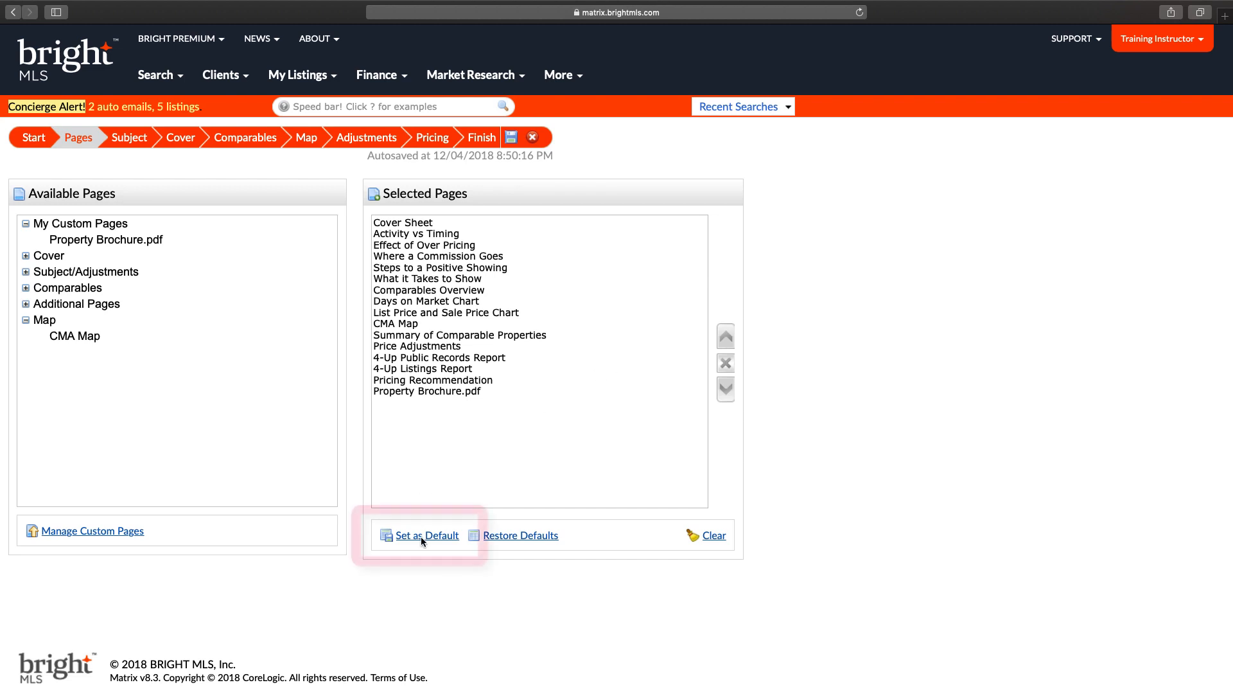
pyautogui.click(421, 537)
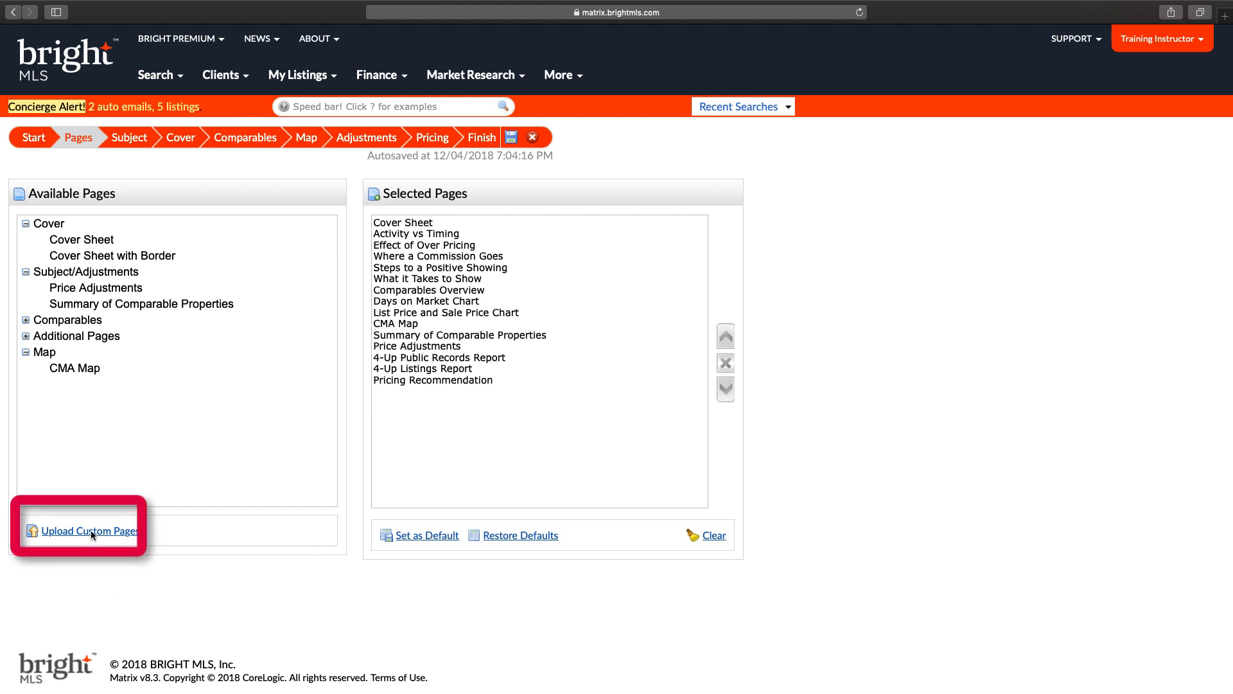
# Step: Upload Property Brochure.pdf from Downloads as a custom CMA page and save it without the header
pyautogui.click(79, 530)
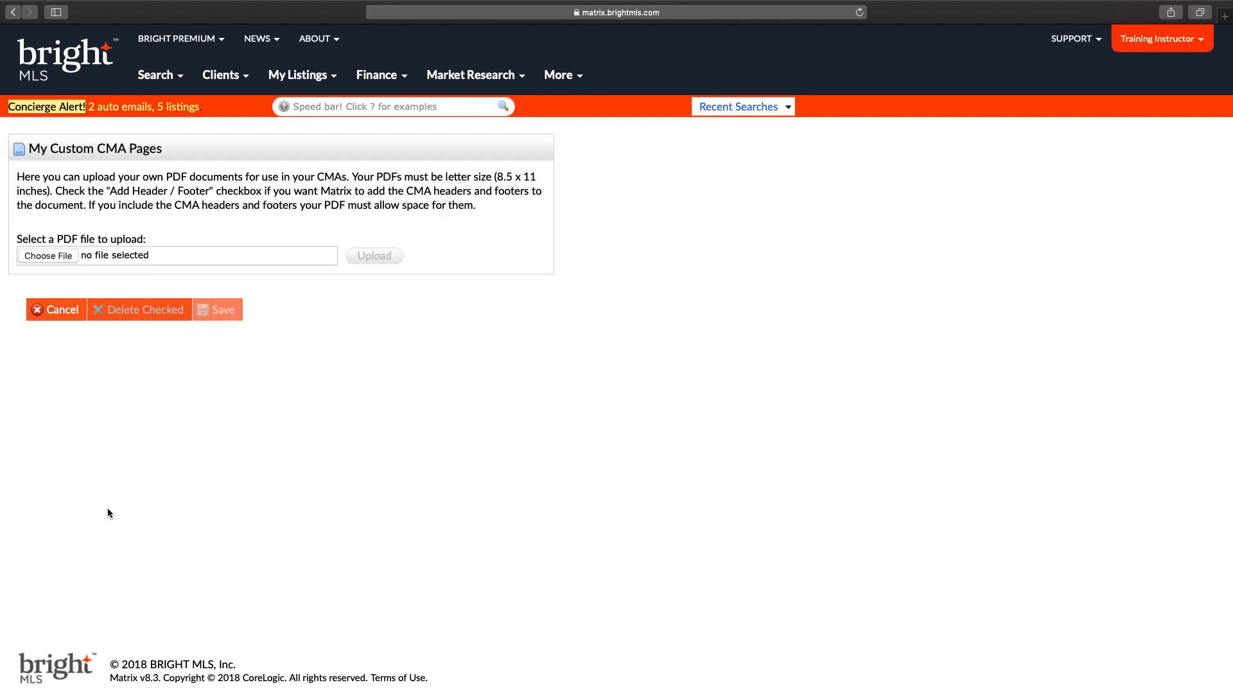
pyautogui.click(51, 256)
pyautogui.click(317, 158)
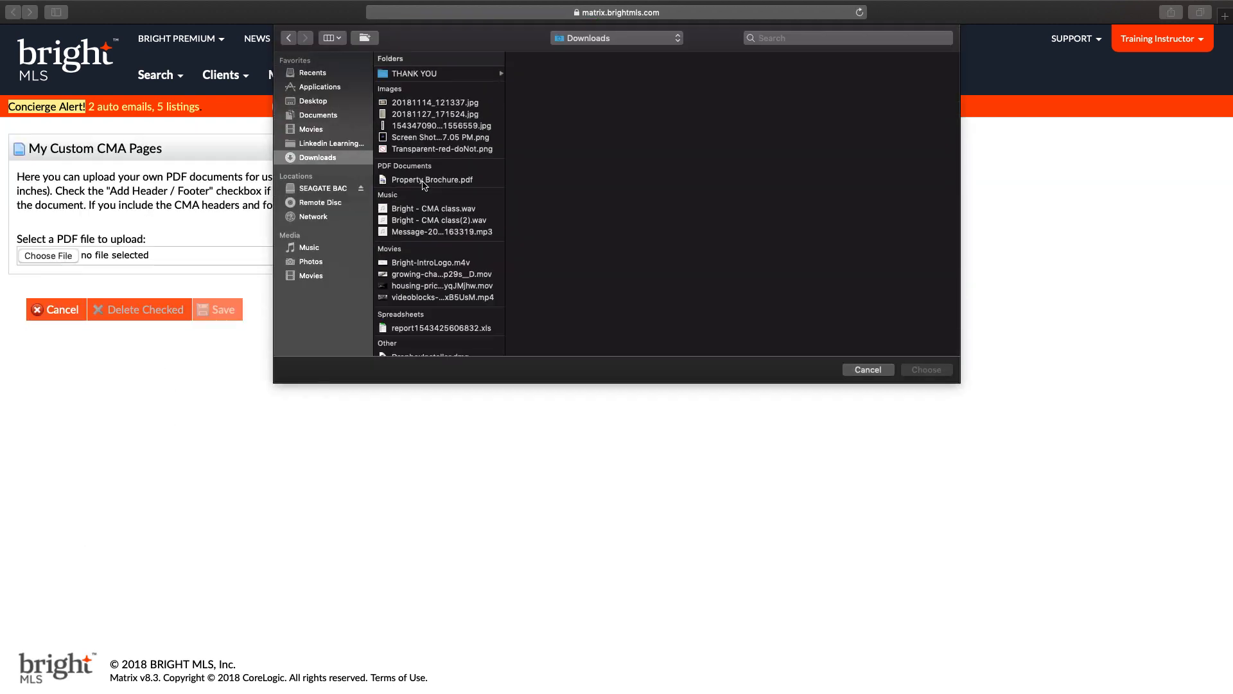
pyautogui.click(433, 182)
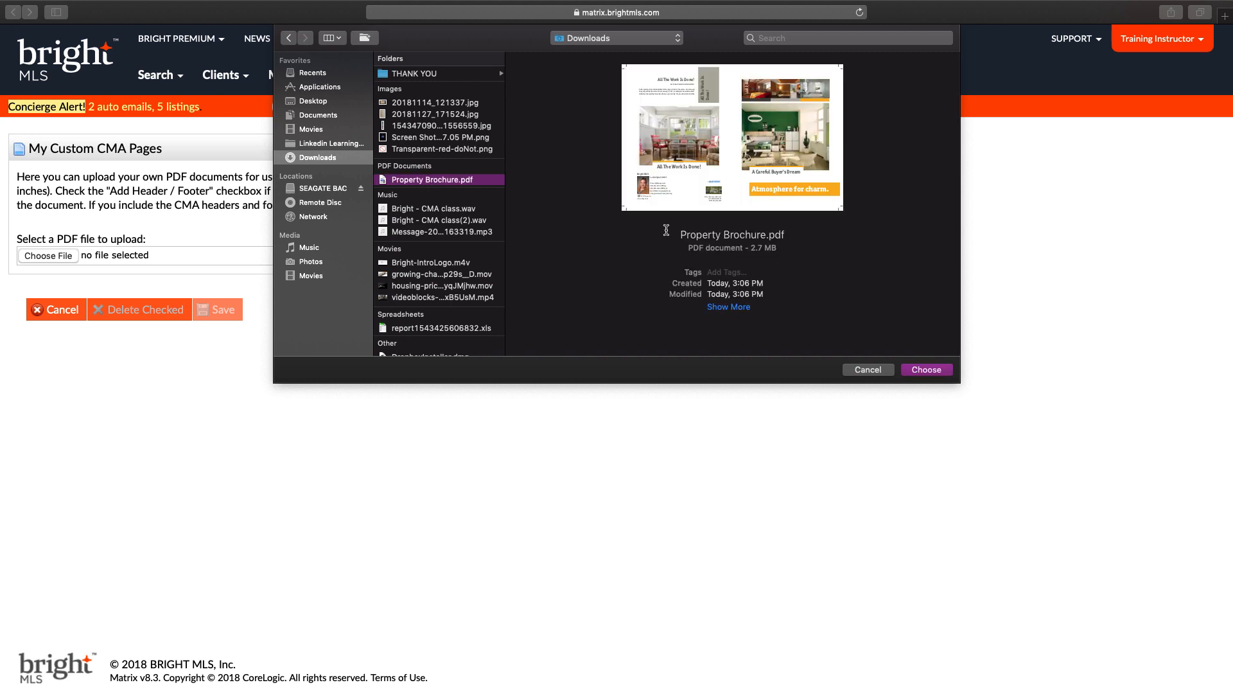
pyautogui.click(929, 371)
pyautogui.click(379, 256)
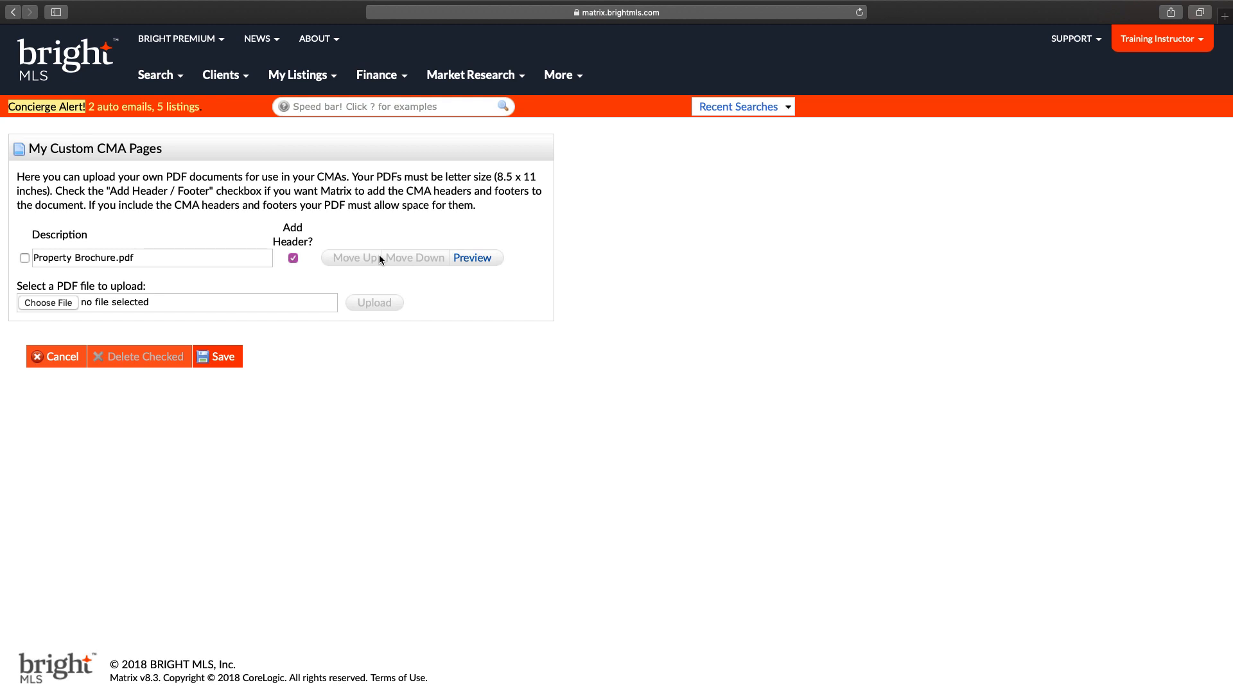
pyautogui.click(293, 257)
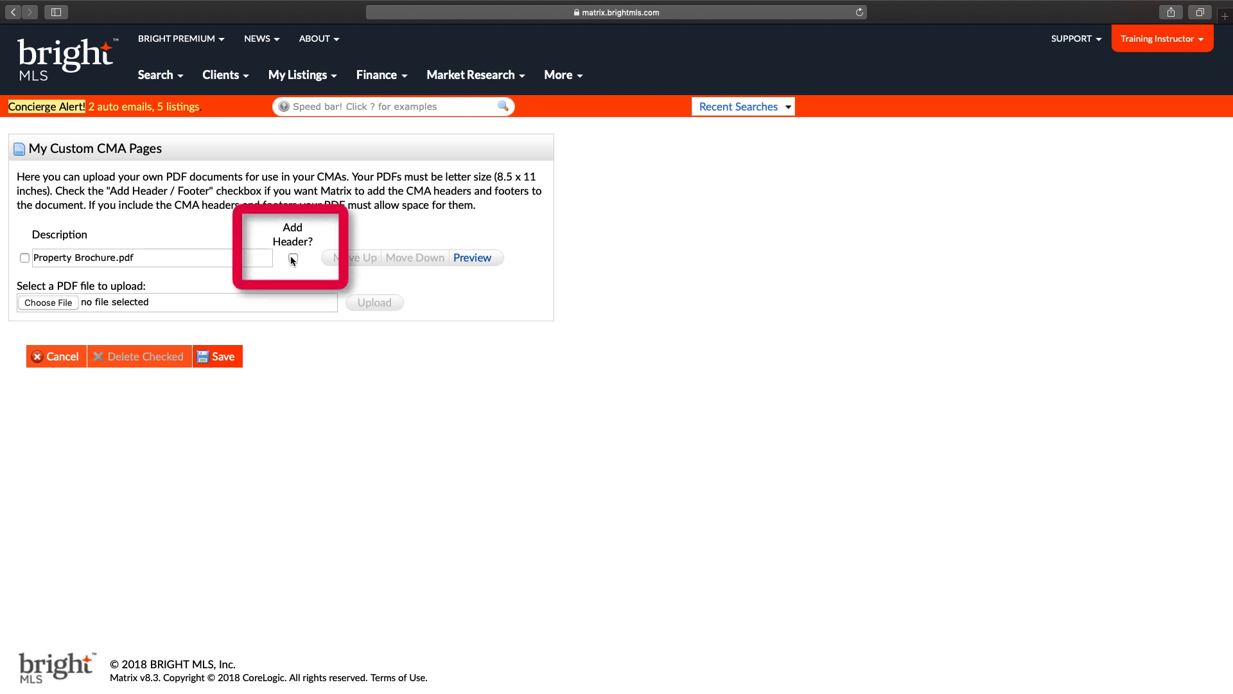
pyautogui.click(224, 361)
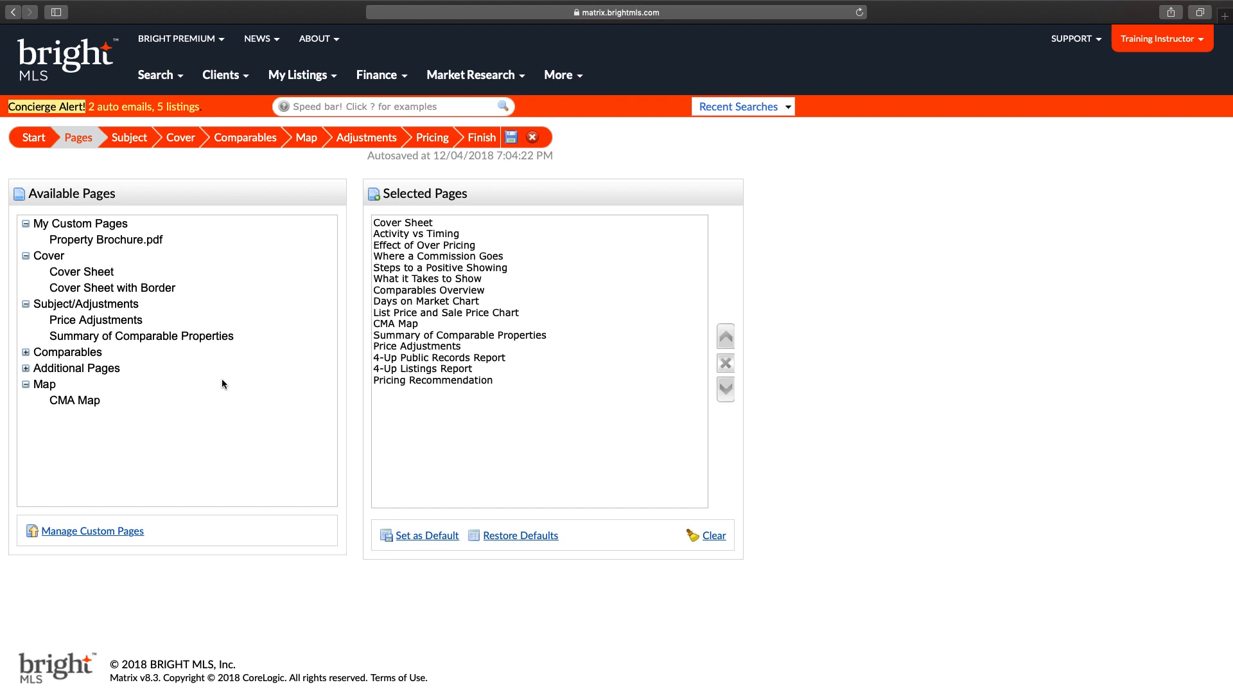
# Step: Insert Property Brochure.pdf after Pricing Recommendation and advance to the Subject Property step
pyautogui.click(437, 379)
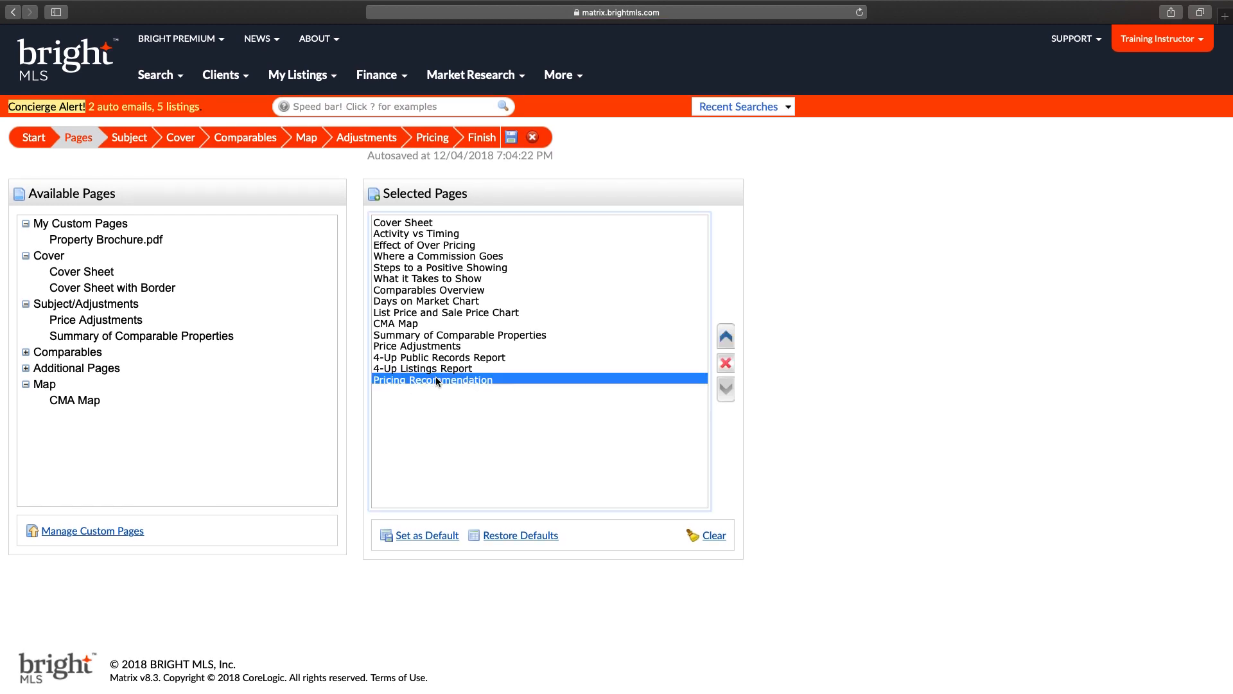
pyautogui.click(98, 239)
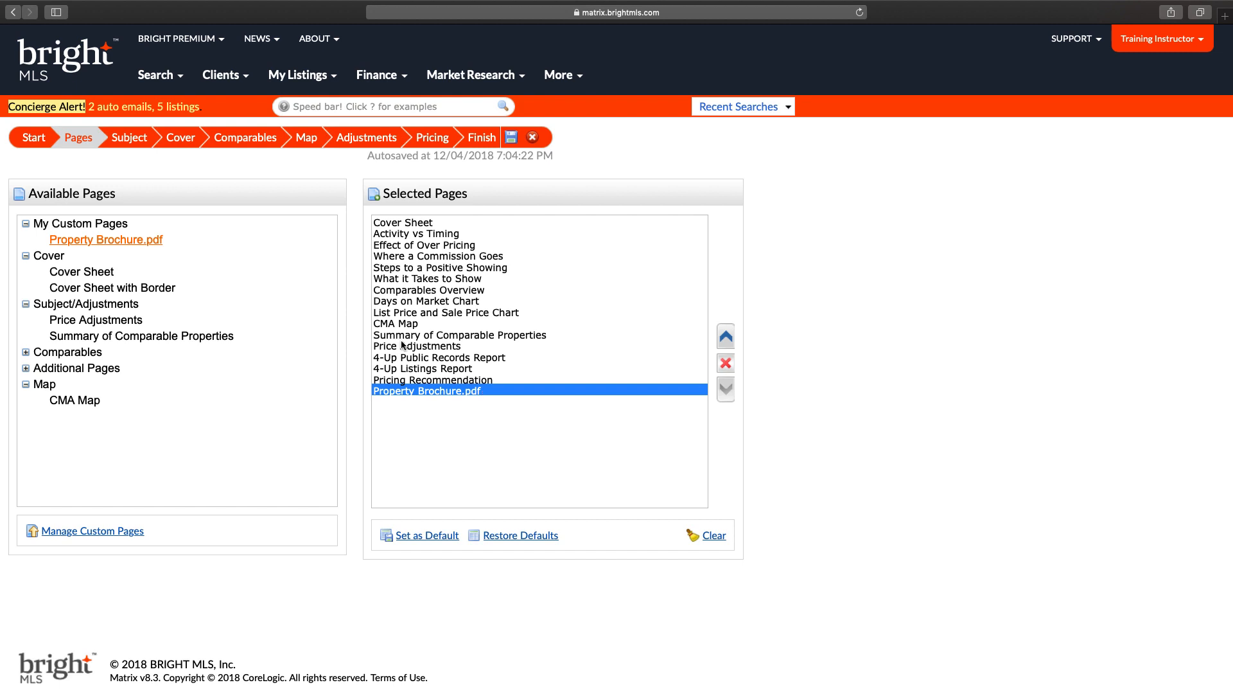
pyautogui.click(129, 140)
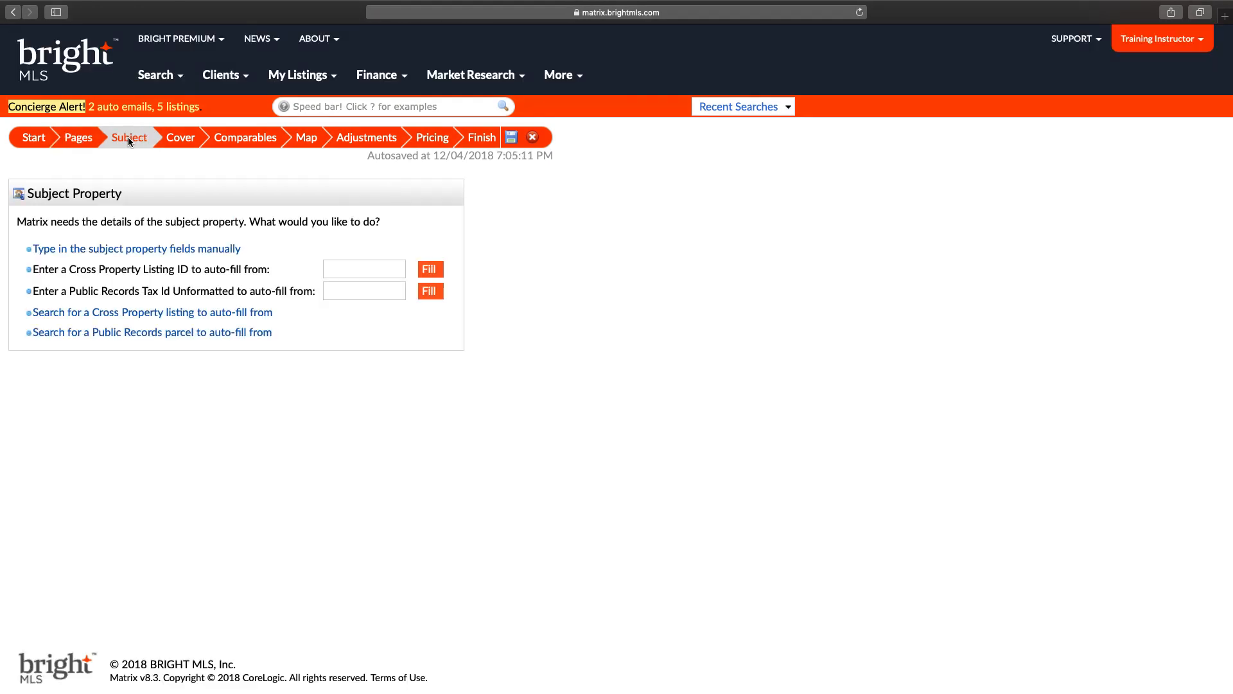
# Step: Look over the manual subject-details form, then return to the auto-fill options
pyautogui.click(139, 250)
pyautogui.scroll(-10, 140, 255)
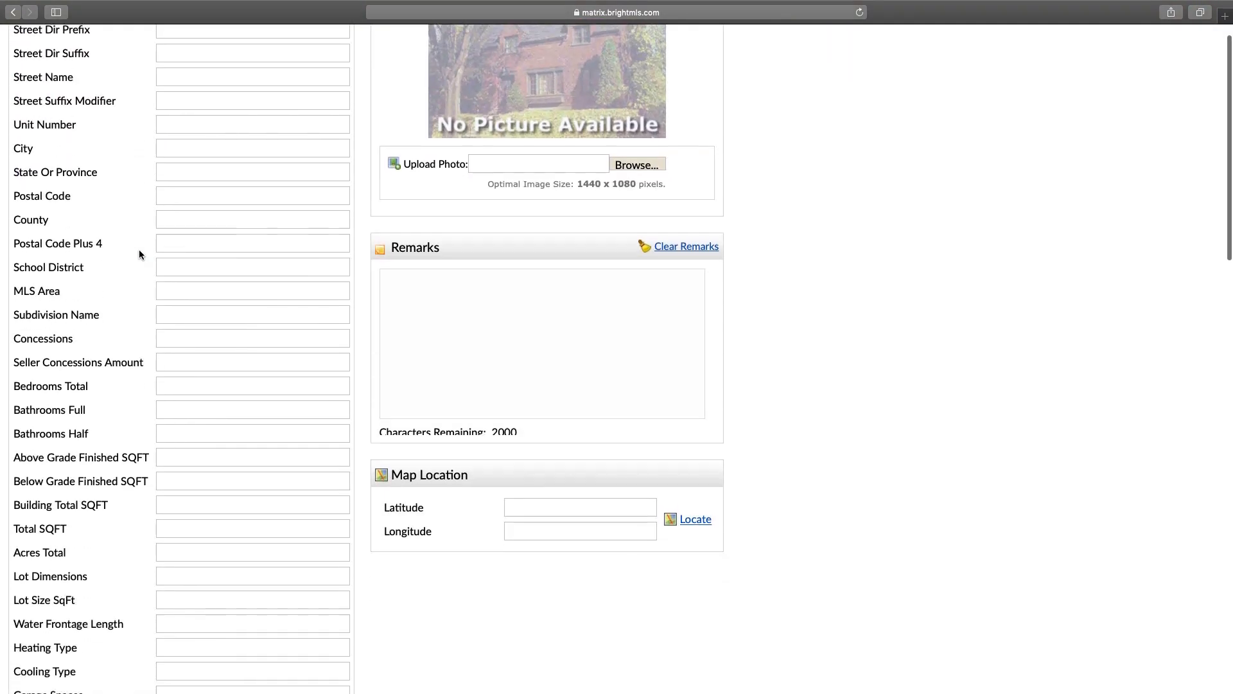
pyautogui.scroll(-11, 229, 498)
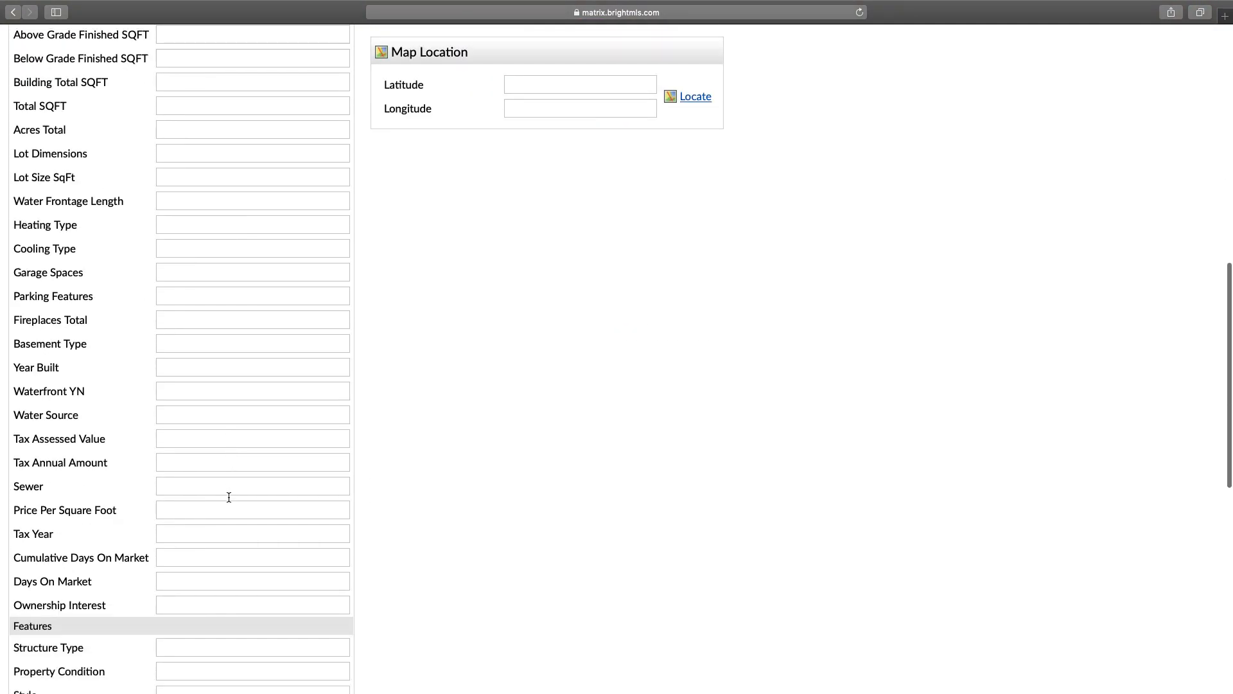
pyautogui.scroll(20, 229, 501)
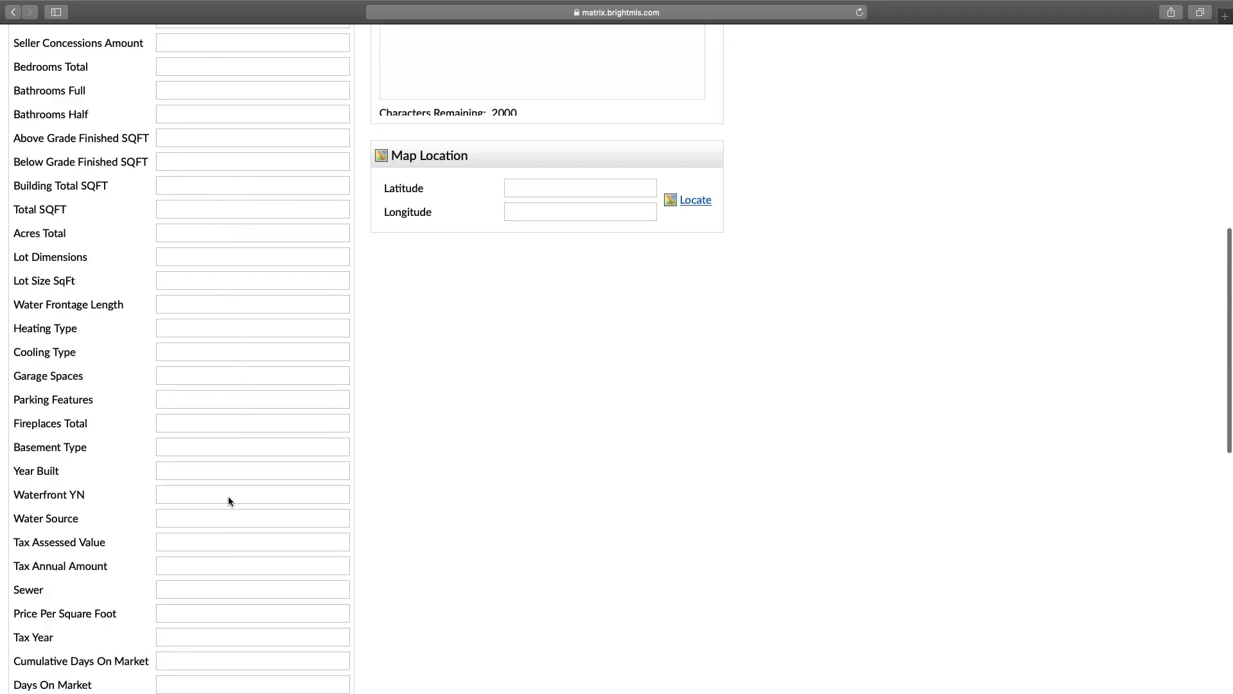
pyautogui.click(36, 177)
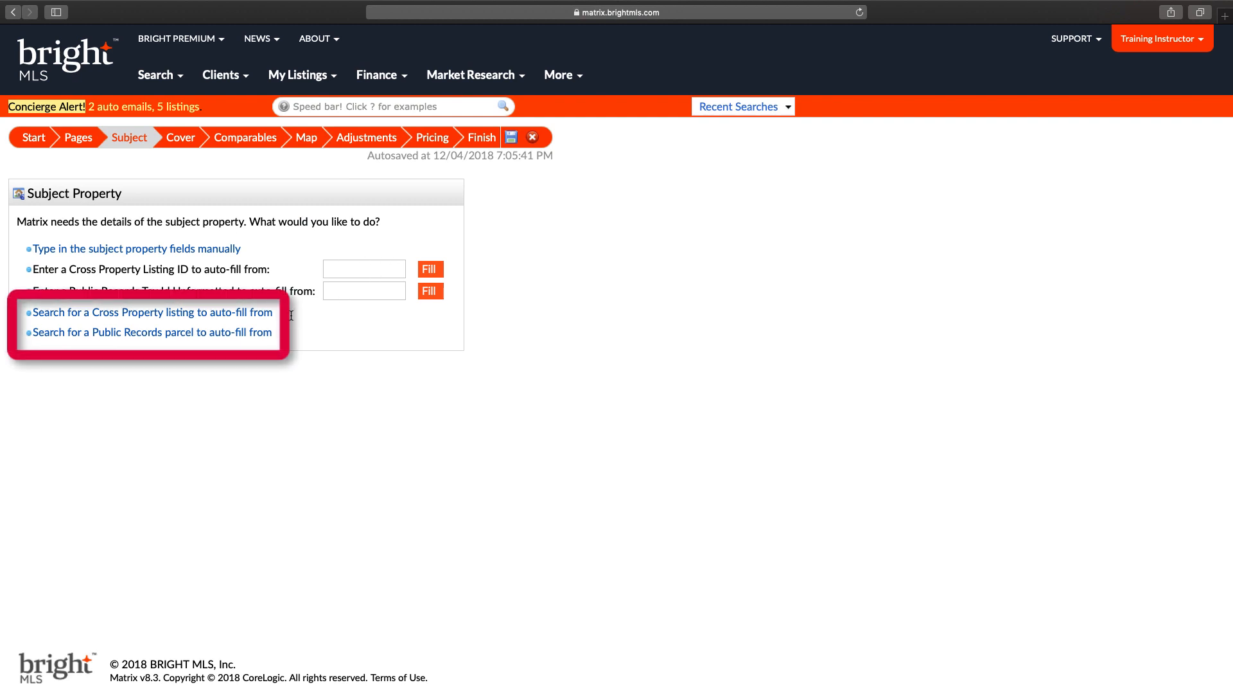
pyautogui.click(199, 312)
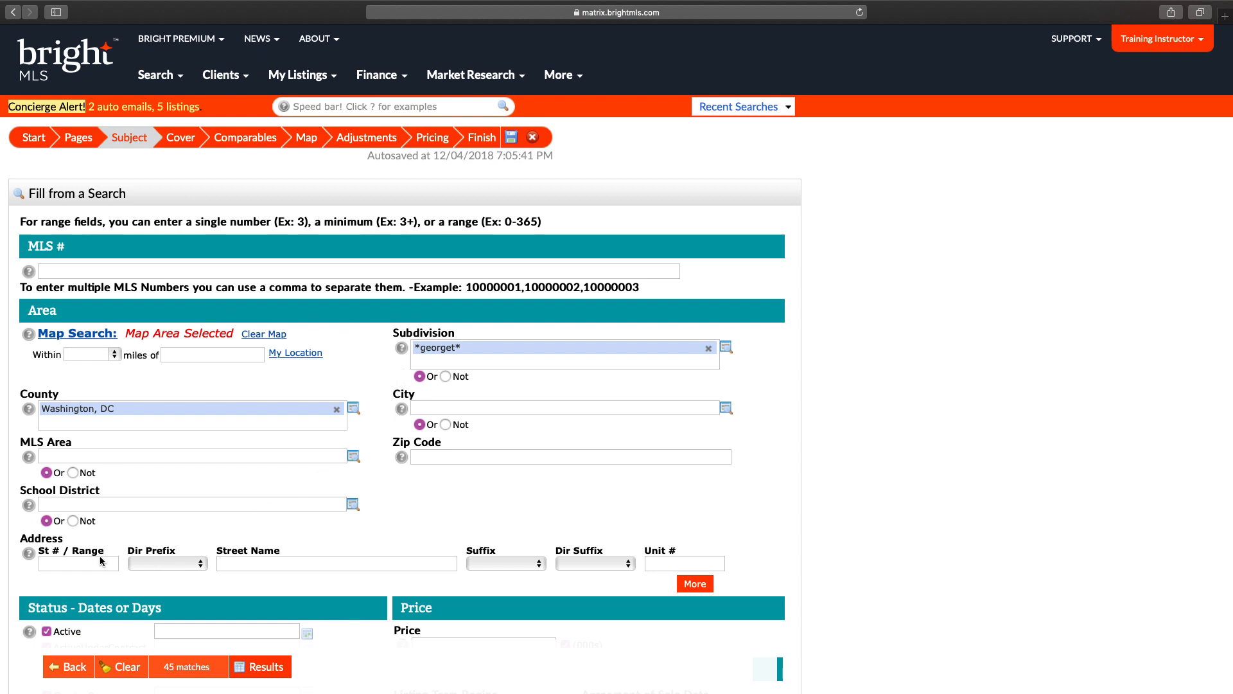
pyautogui.click(69, 563)
pyautogui.click(266, 667)
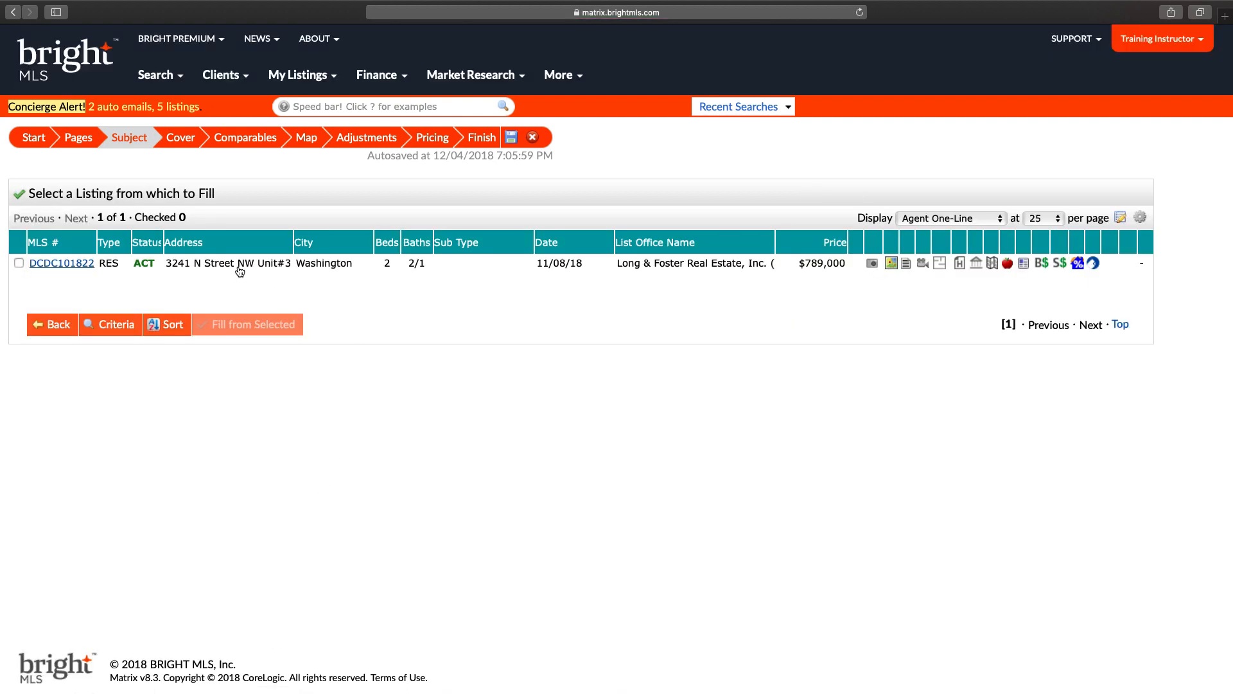
pyautogui.click(239, 268)
pyautogui.click(85, 265)
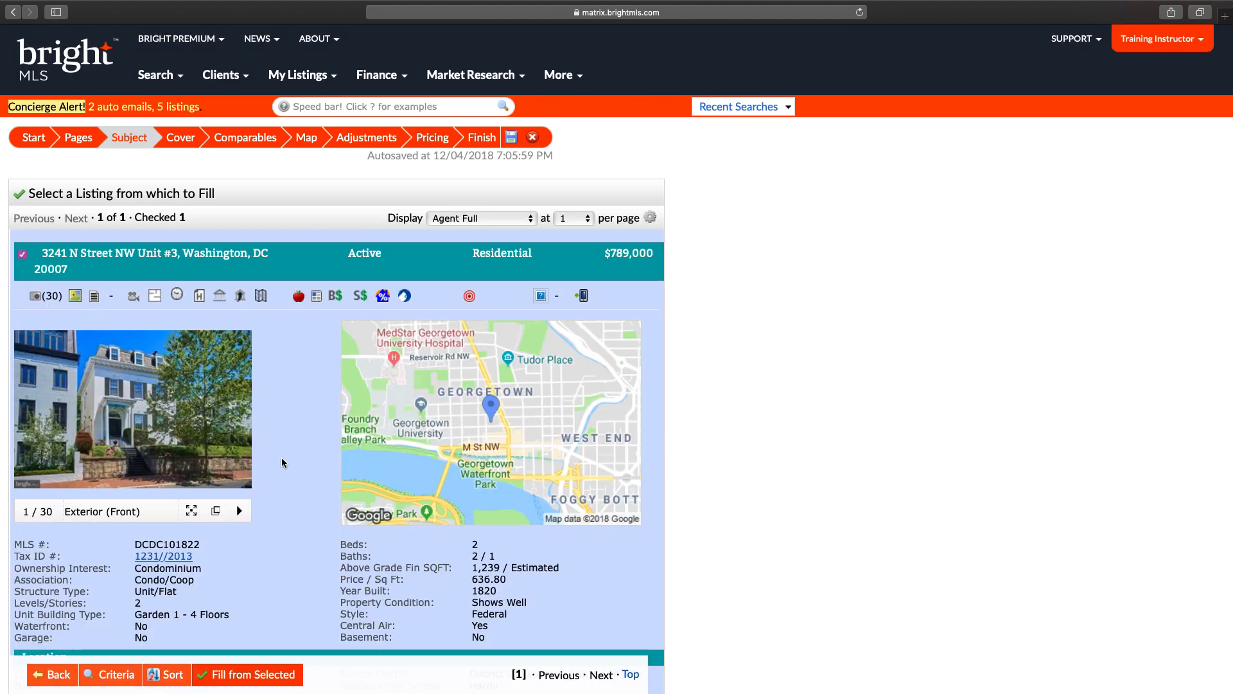
pyautogui.scroll(-20, 281, 457)
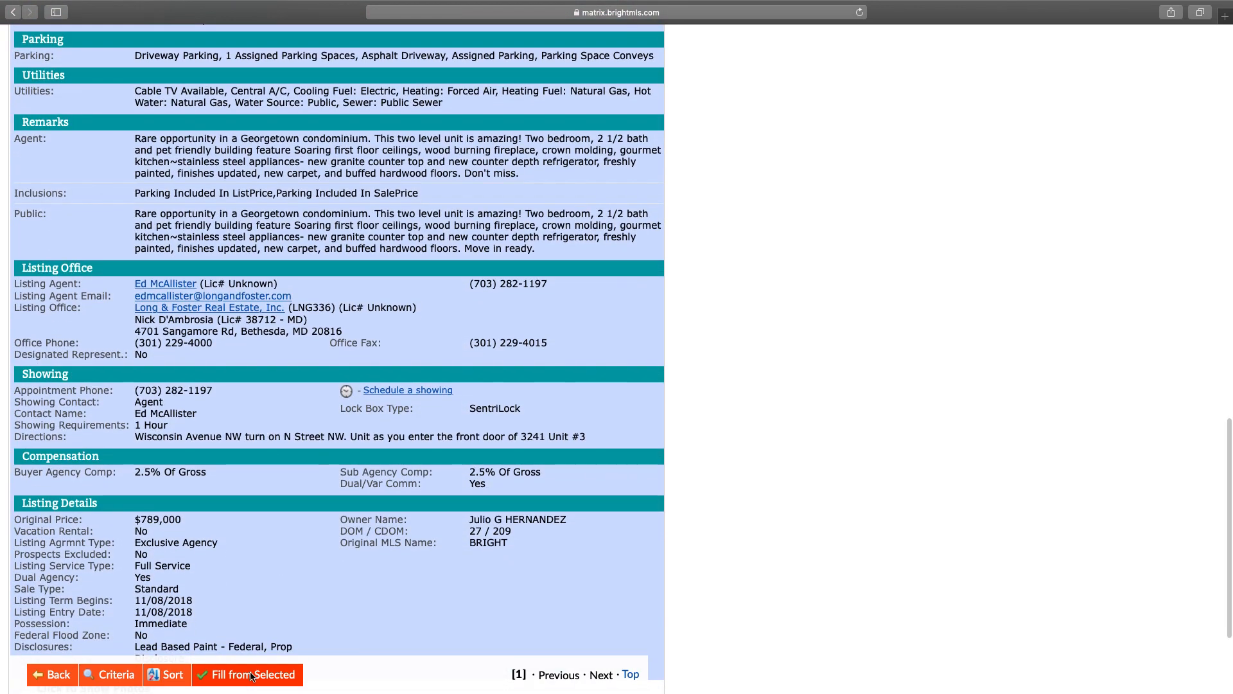
pyautogui.click(252, 675)
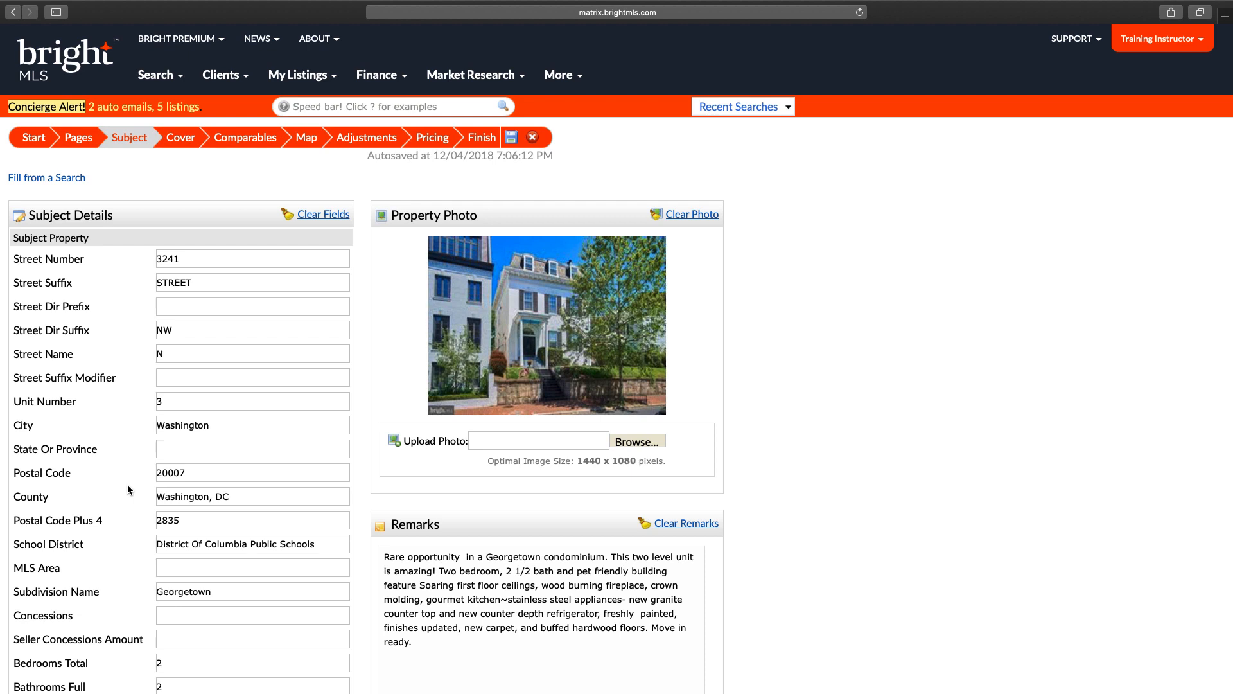
# Step: Refill the subject from listing ID DCDC101822 and review the filled details below
pyautogui.click(44, 179)
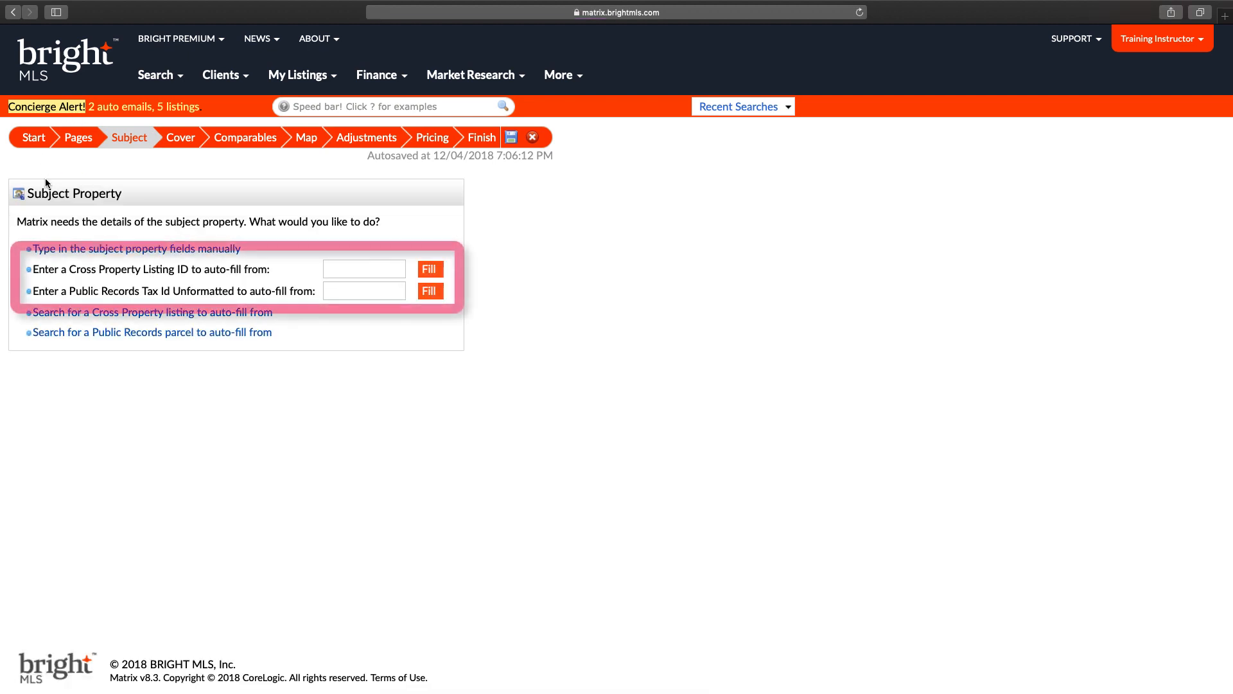
pyautogui.click(370, 266)
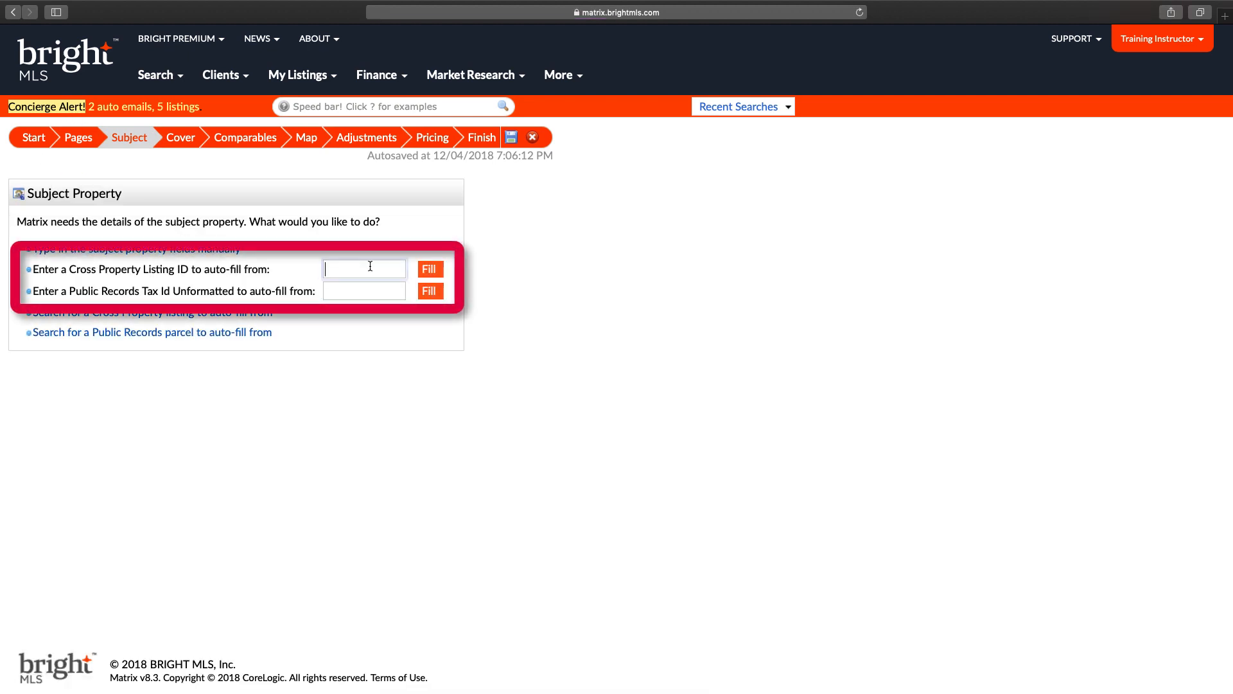
pyautogui.write('dcdc101822')
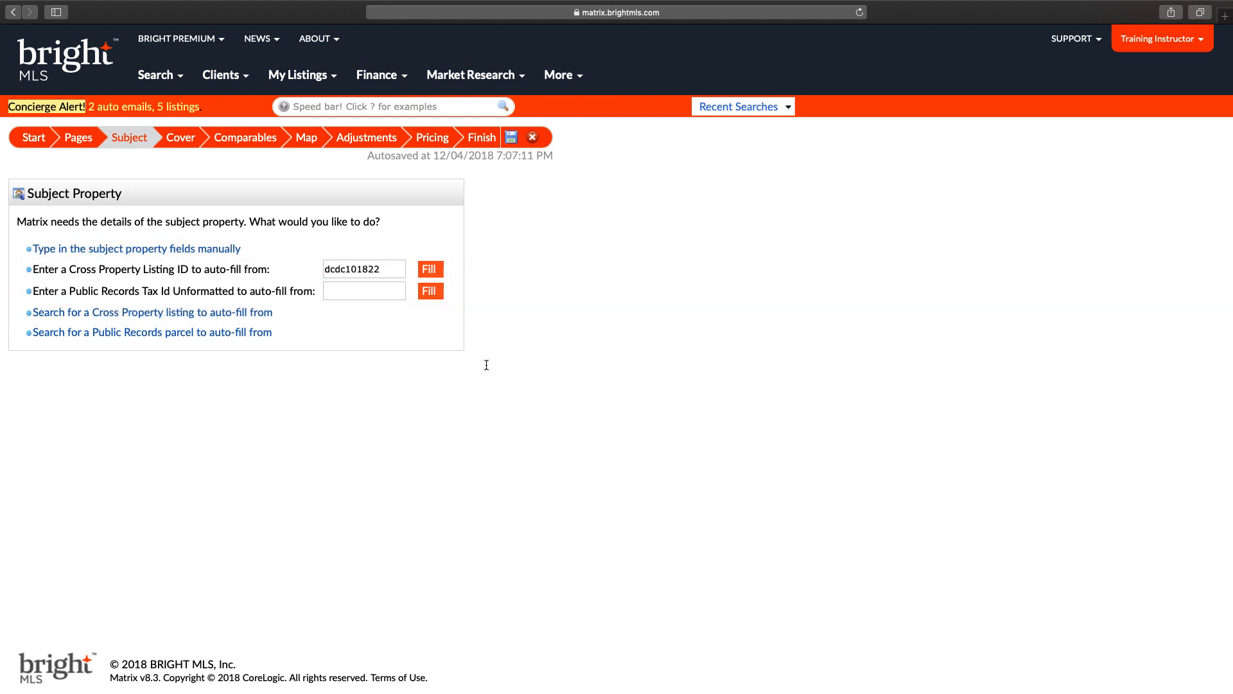
pyautogui.click(430, 271)
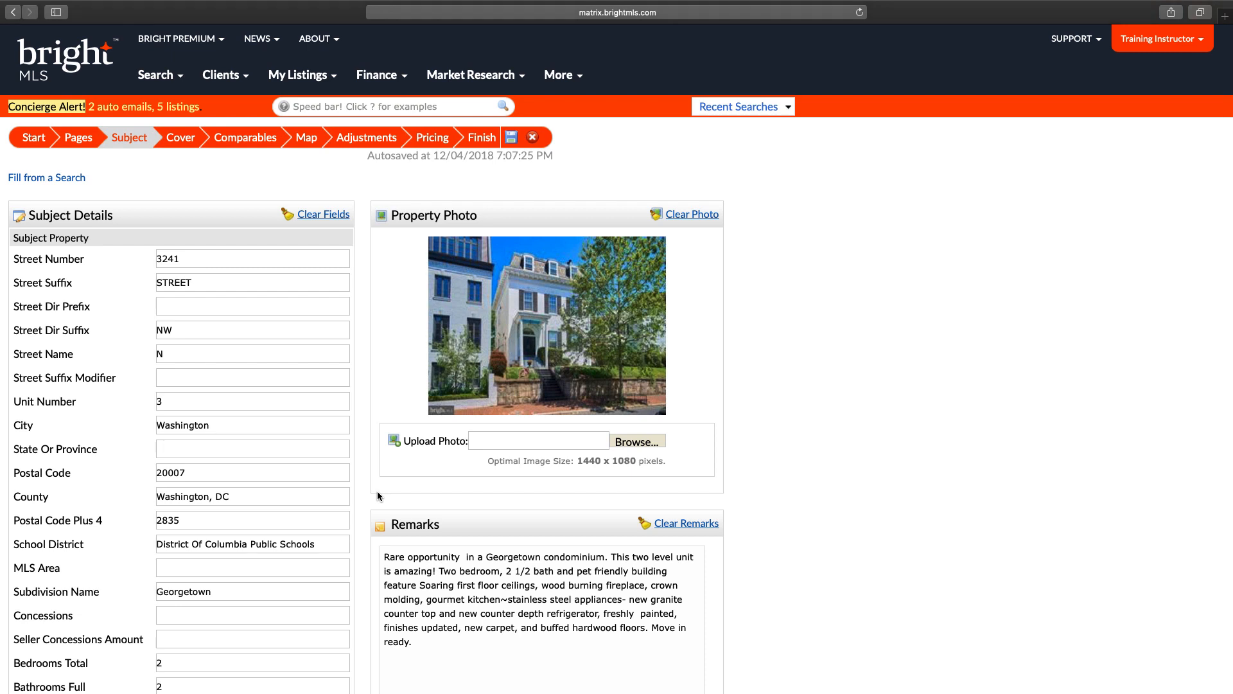
pyautogui.scroll(-7, 378, 495)
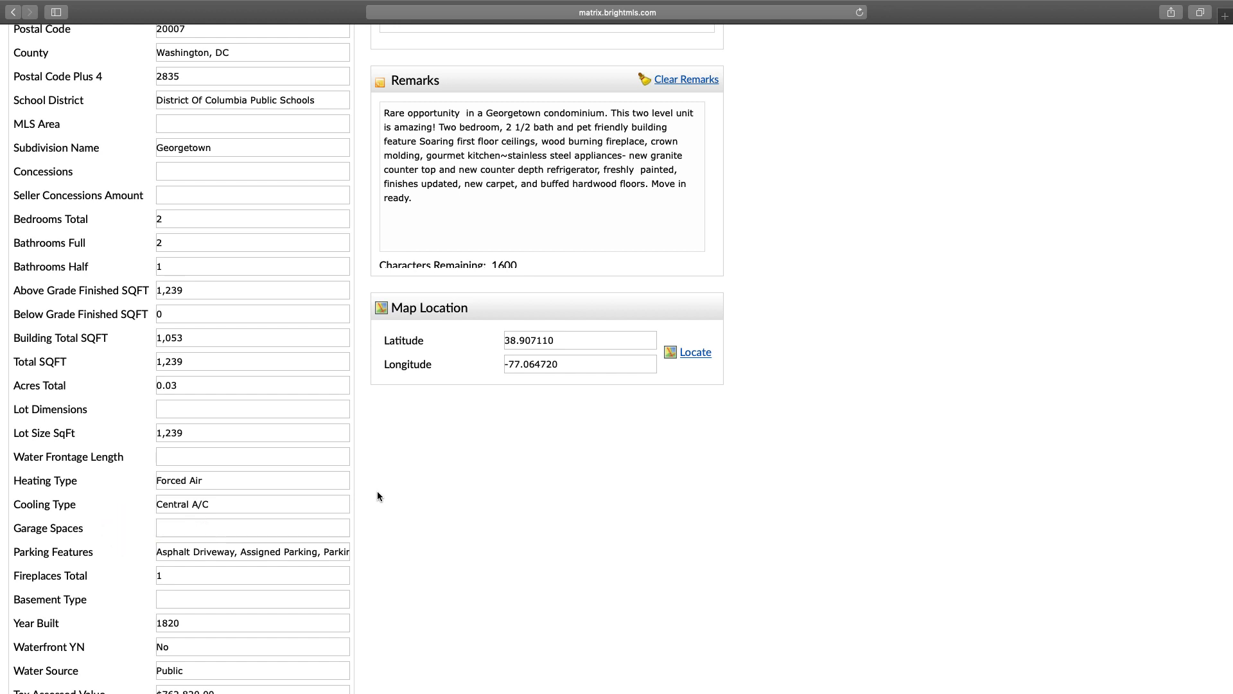
pyautogui.scroll(-15, 377, 490)
# Step: Link the first subject custom field to Non-Garage Parking Spaces and save custom fields as default
pyautogui.click(115, 496)
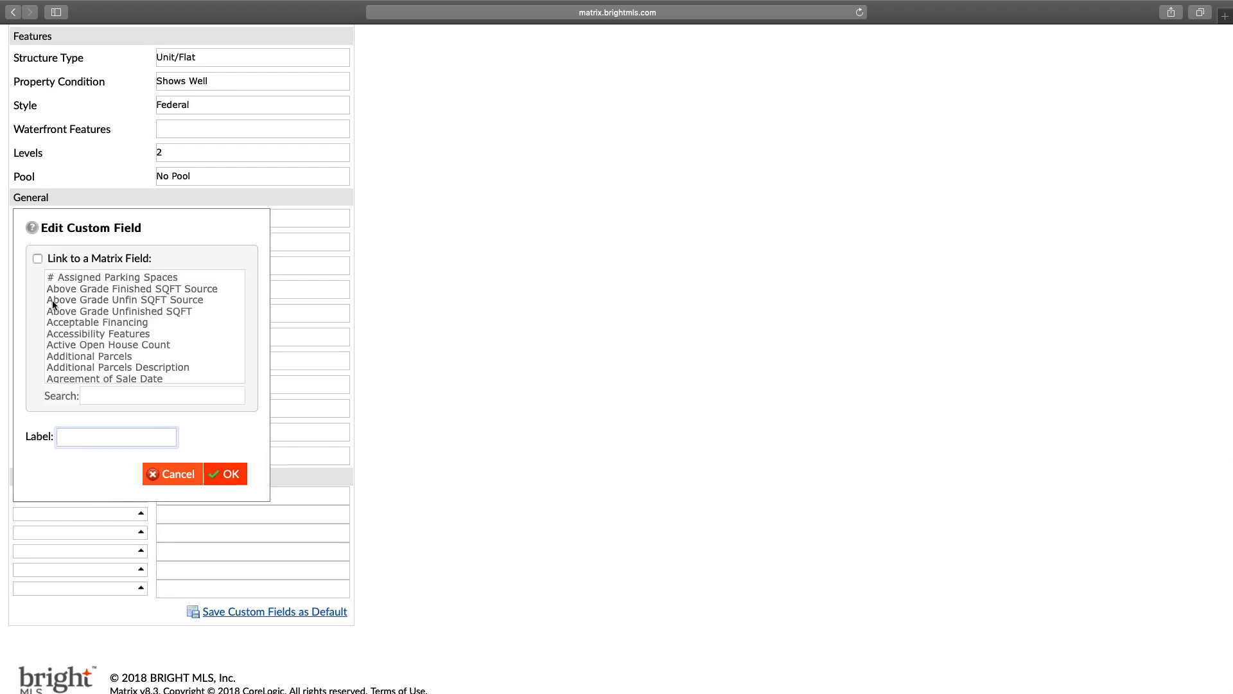
pyautogui.click(38, 258)
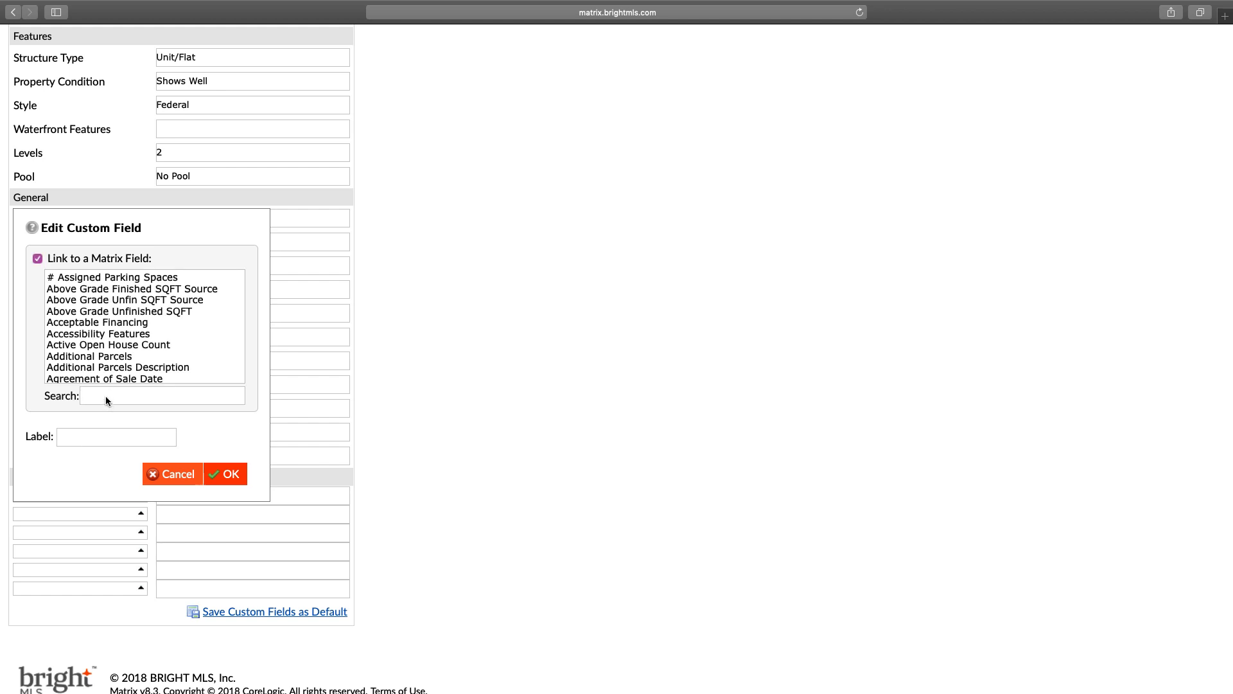
pyautogui.click(105, 396)
pyautogui.write('non')
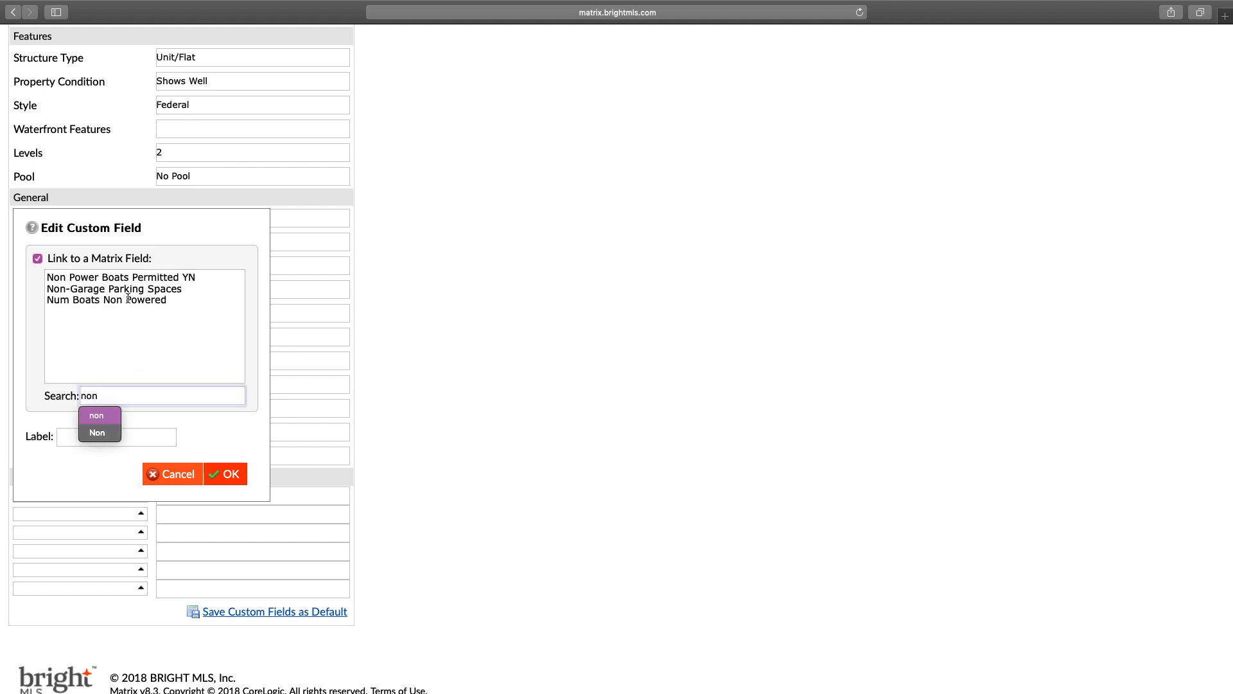
pyautogui.click(122, 288)
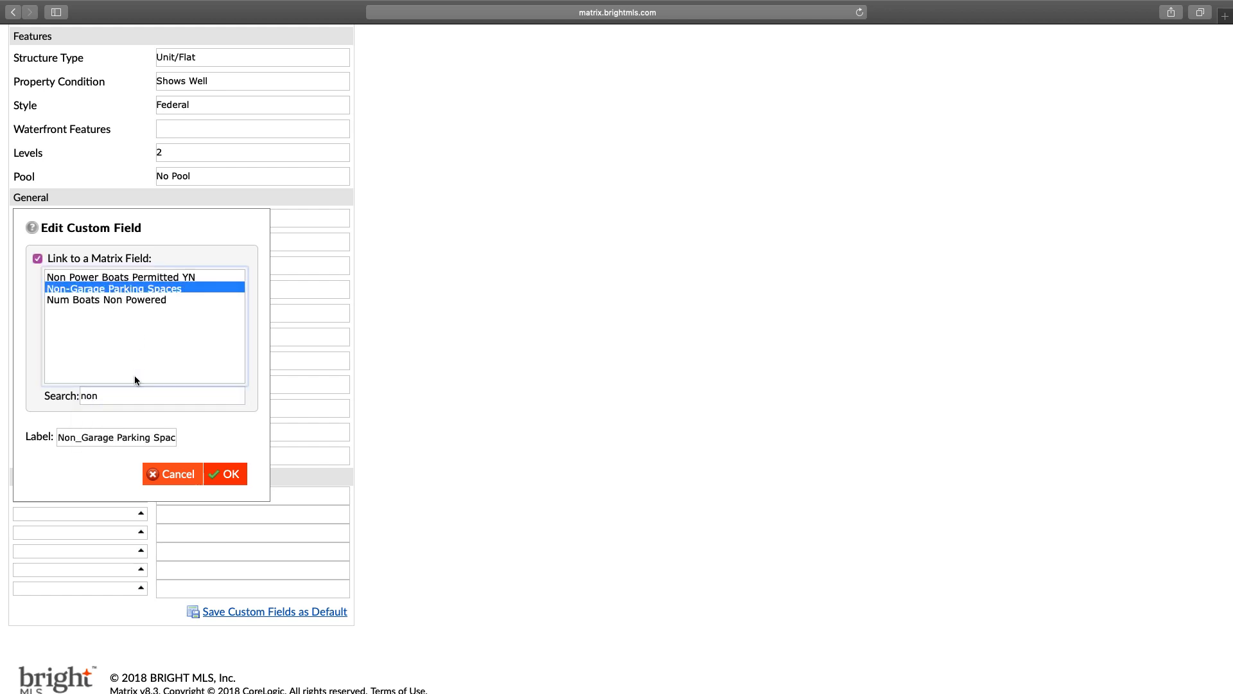
pyautogui.click(233, 475)
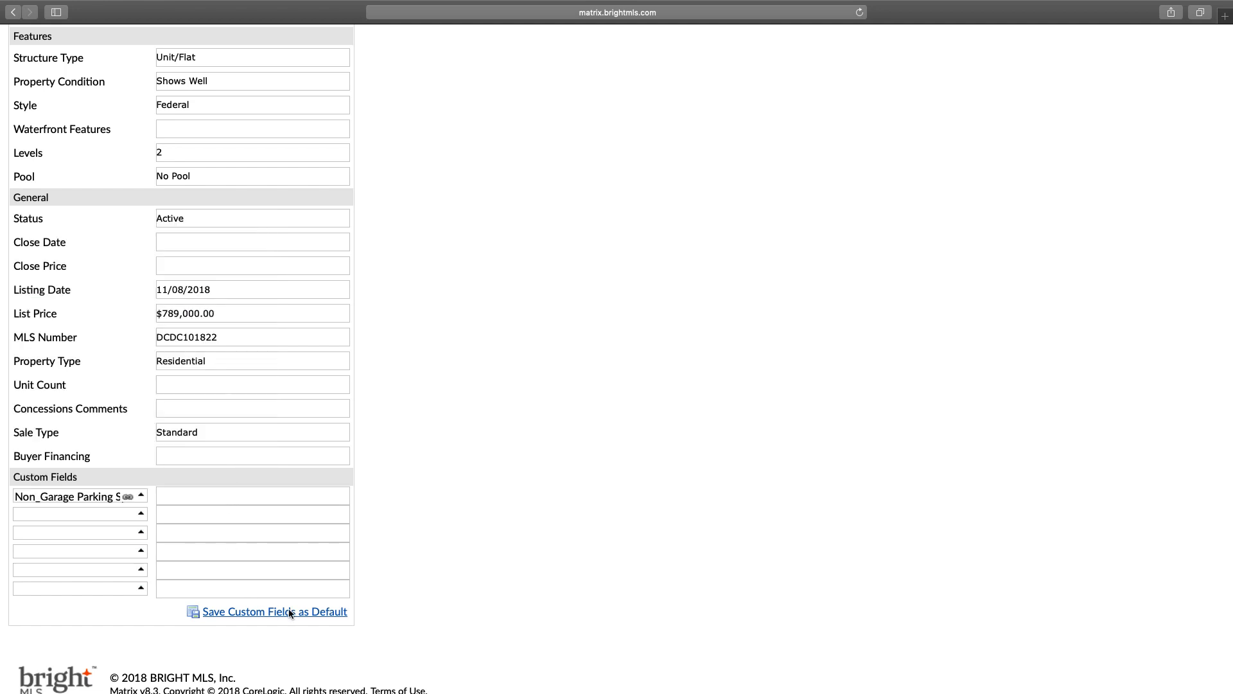
pyautogui.scroll(-1, 289, 614)
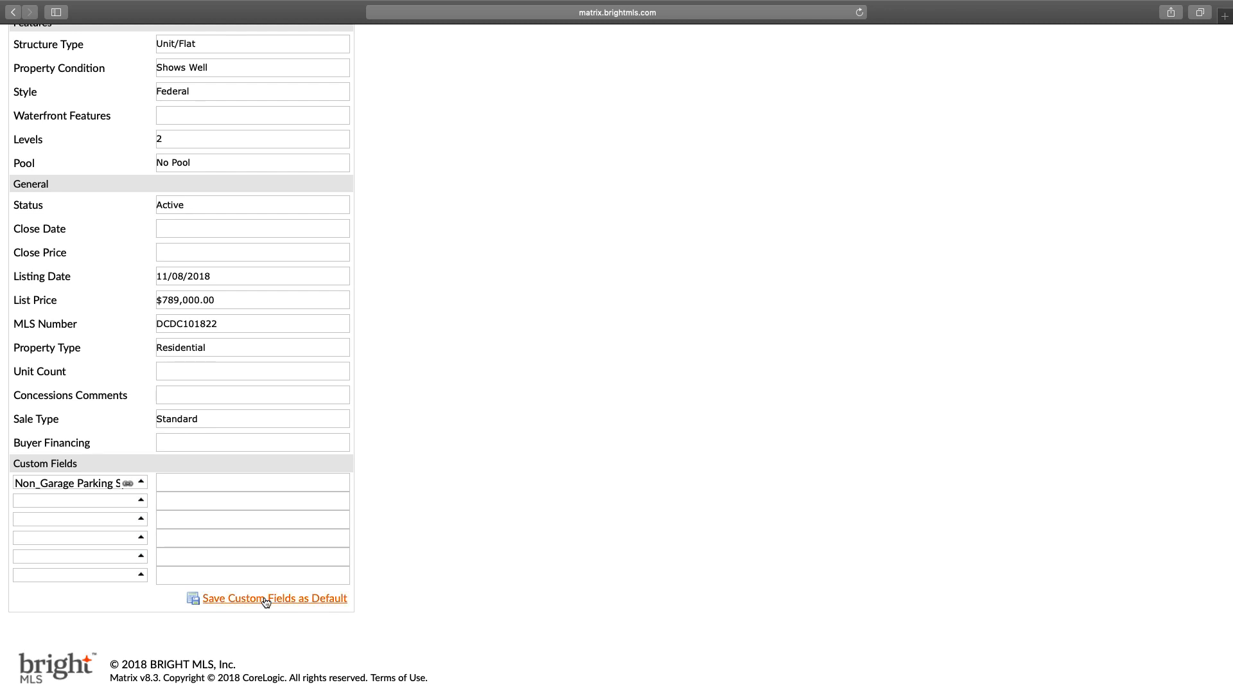
pyautogui.click(265, 600)
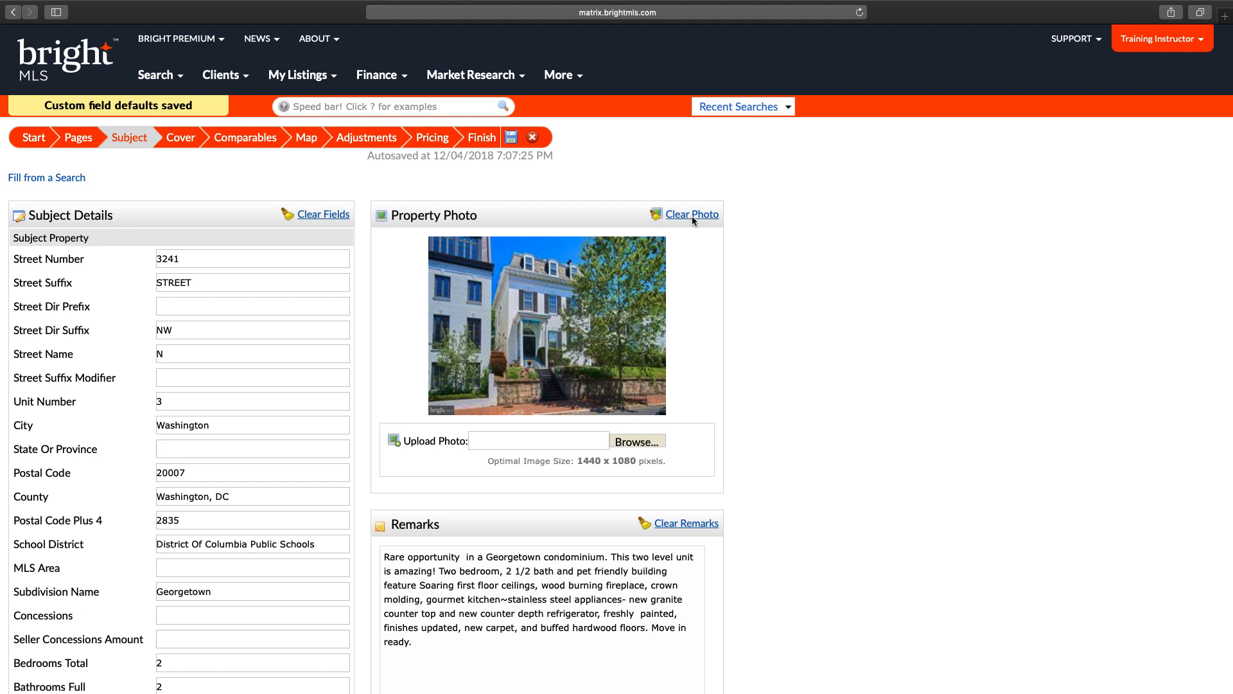
# Step: Replace the subject photo with Alcazar_de_Segovia.jpeg from Documents, clear the remarks, and go to Cover
pyautogui.click(633, 442)
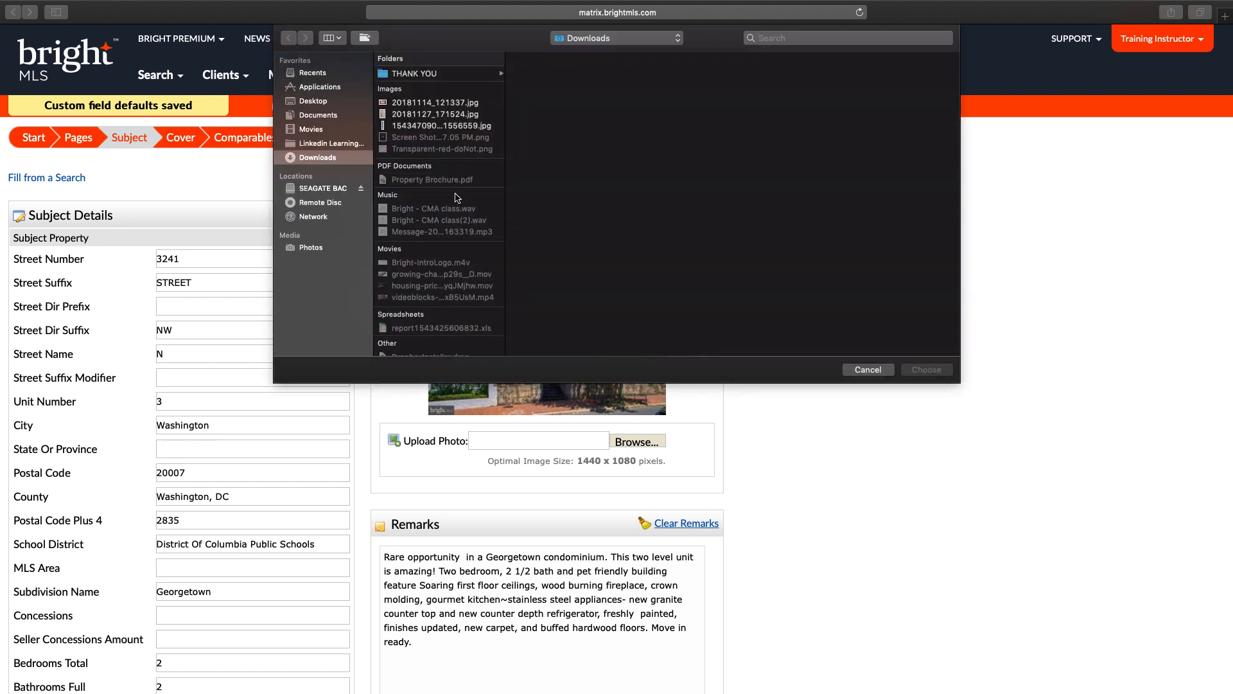
pyautogui.click(319, 116)
pyautogui.click(428, 153)
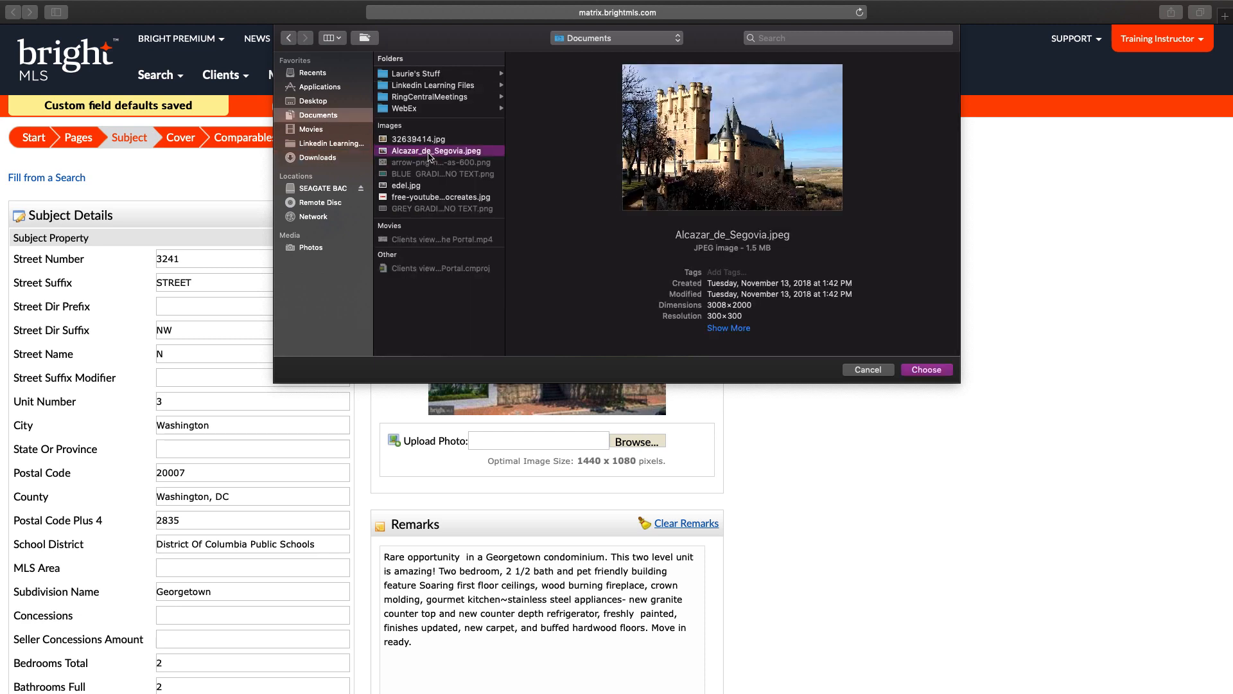
pyautogui.click(930, 373)
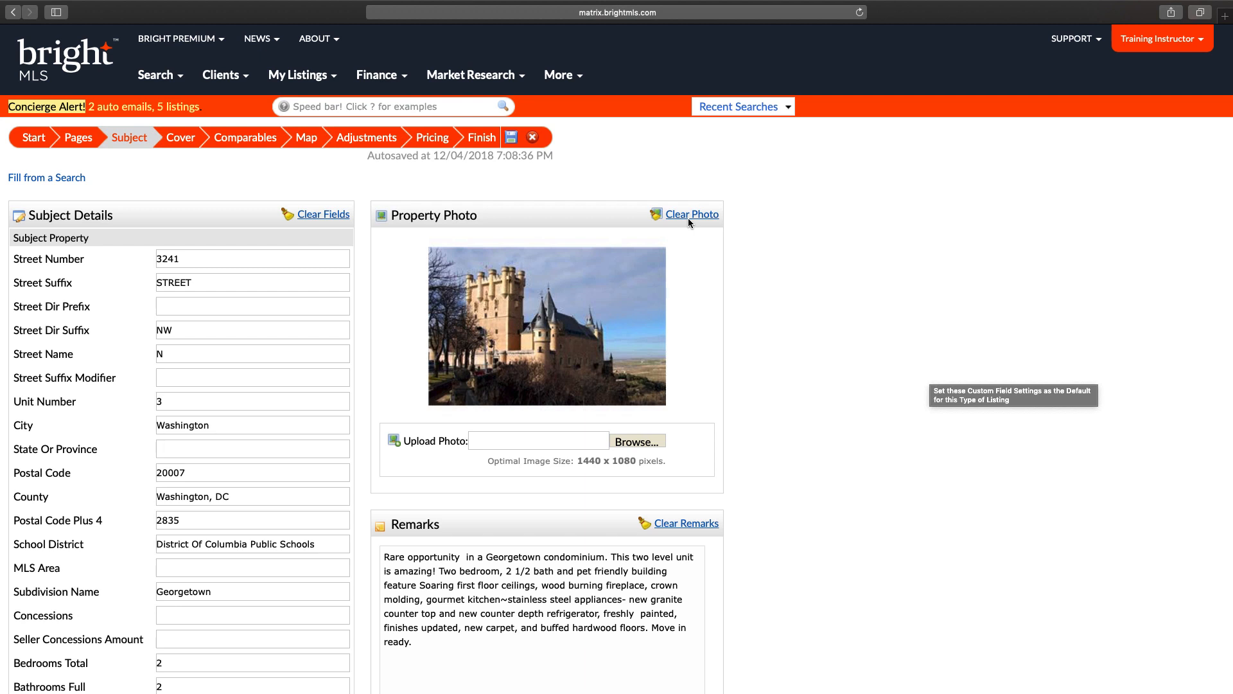
pyautogui.click(681, 522)
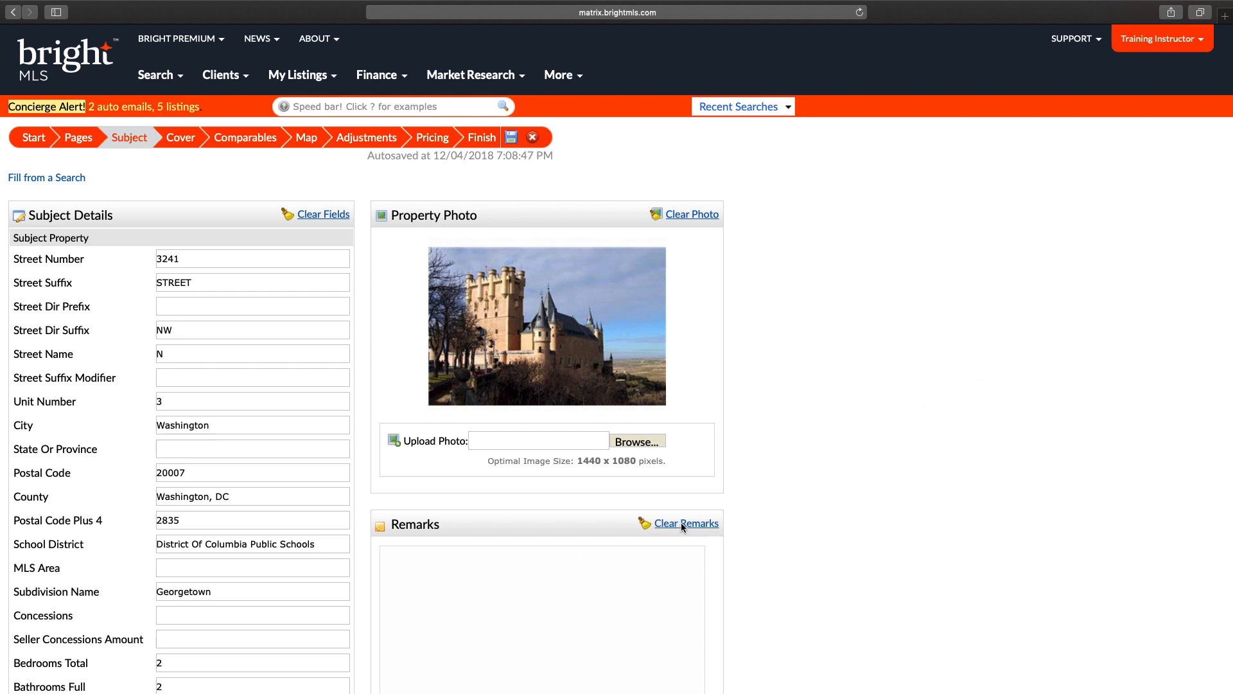
pyautogui.click(180, 143)
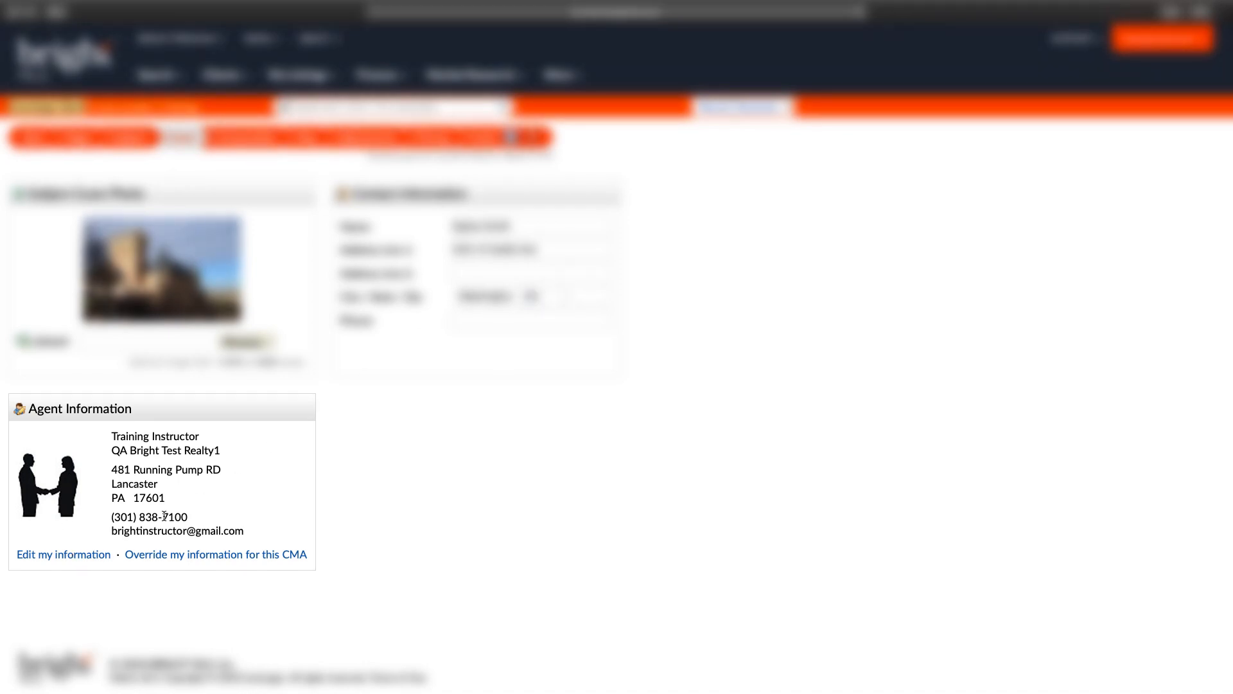
# Step: Override the agent information for this CMA's cover and change the name to Realty Team
pyautogui.click(62, 554)
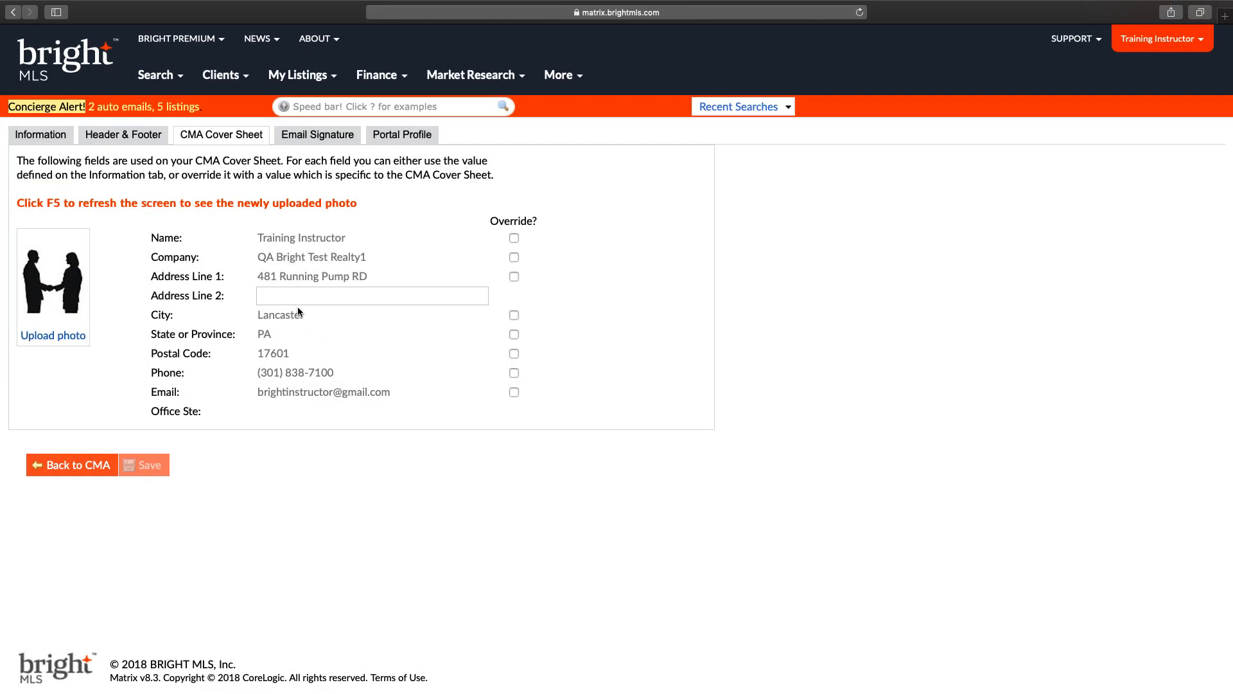
pyautogui.click(71, 467)
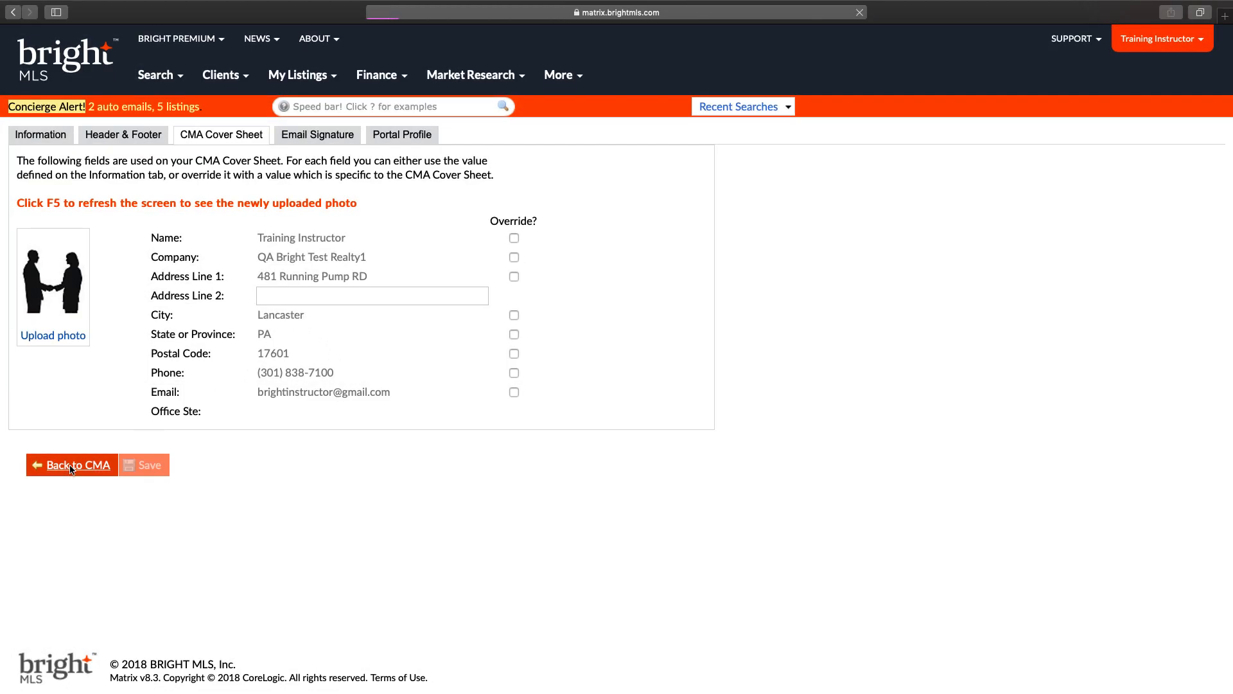
pyautogui.click(220, 556)
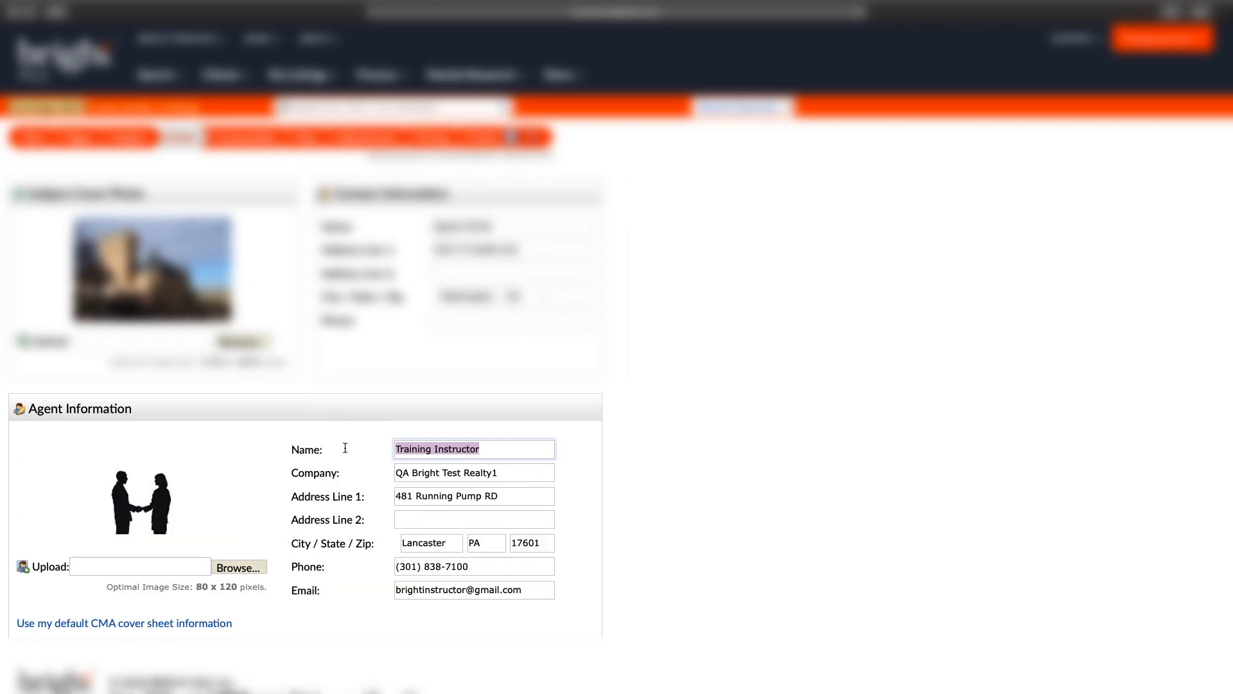
pyautogui.press('BackSpace')
pyautogui.write('Realty T')
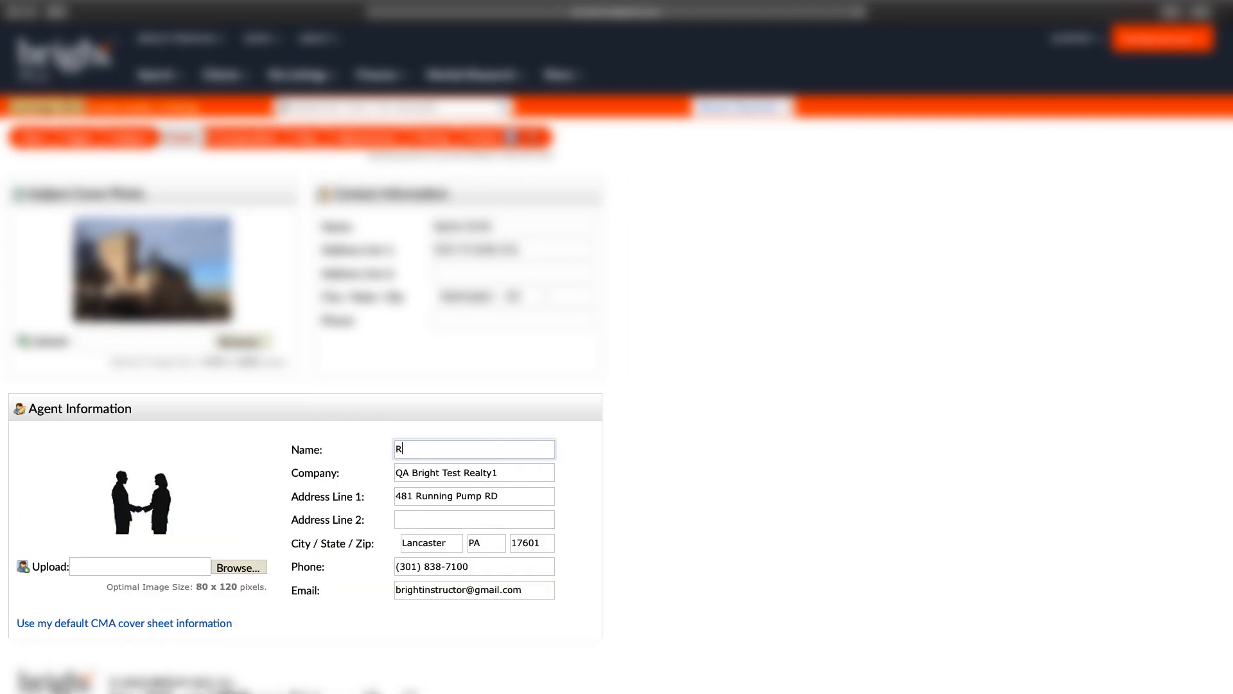
pyautogui.write('eam')
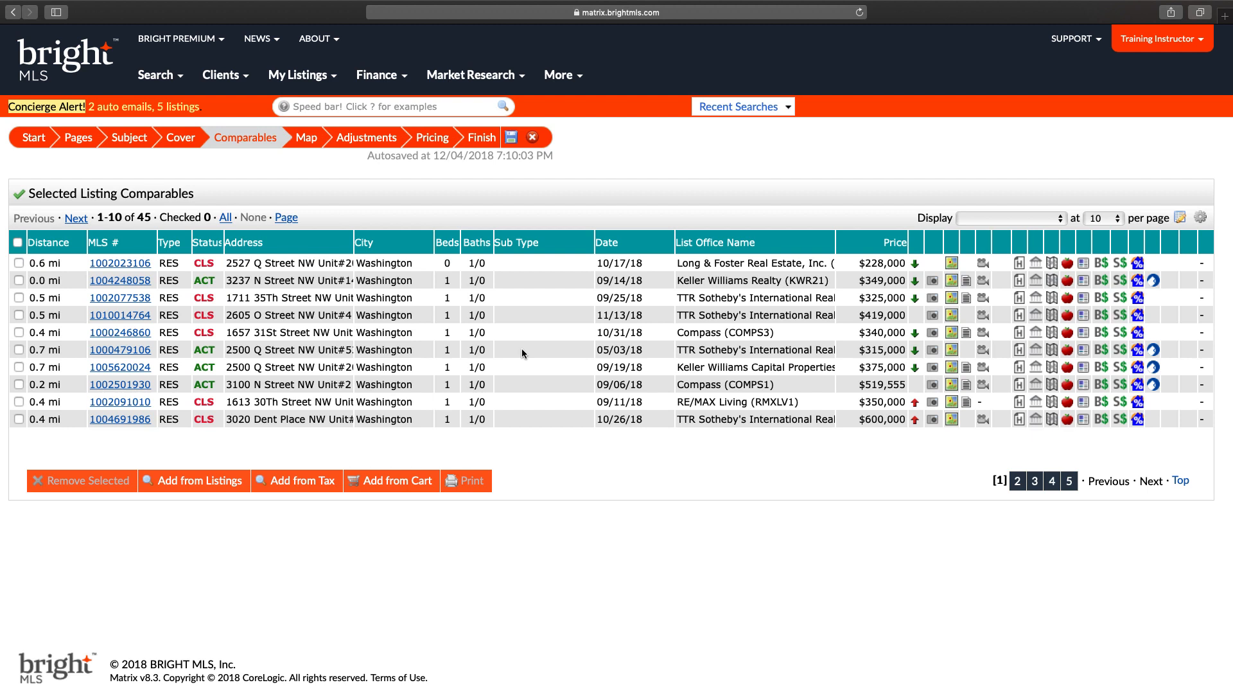
pyautogui.click(205, 486)
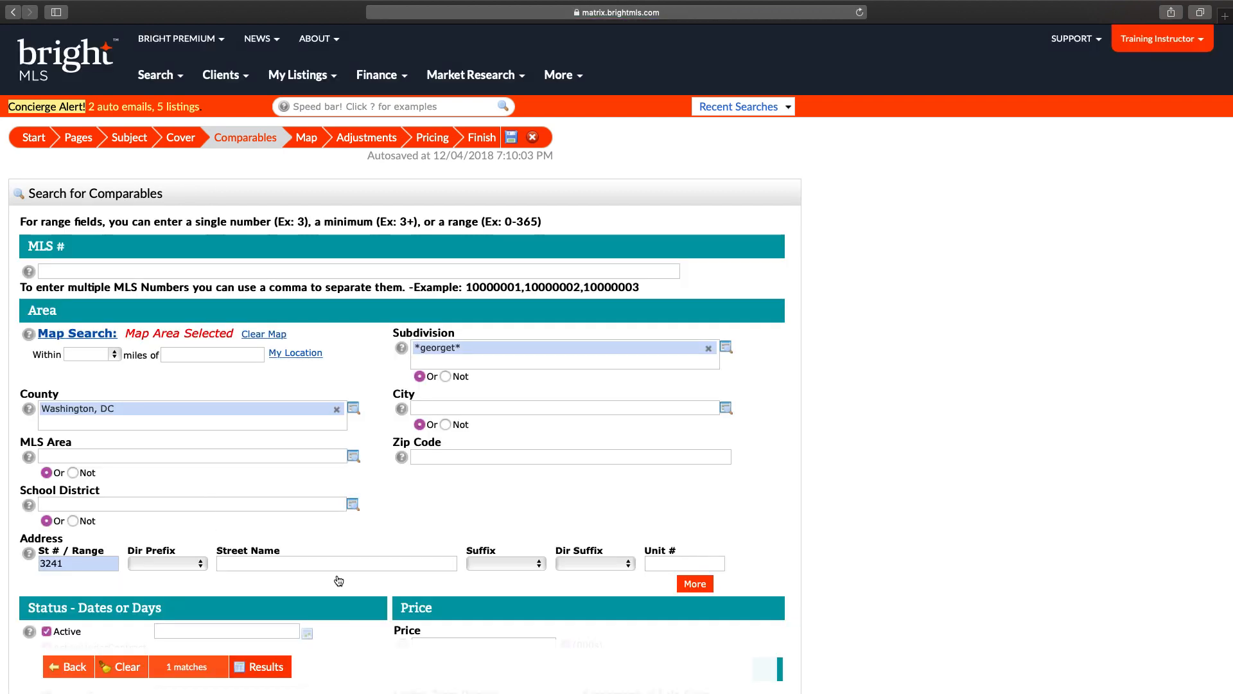
pyautogui.click(264, 667)
pyautogui.click(402, 317)
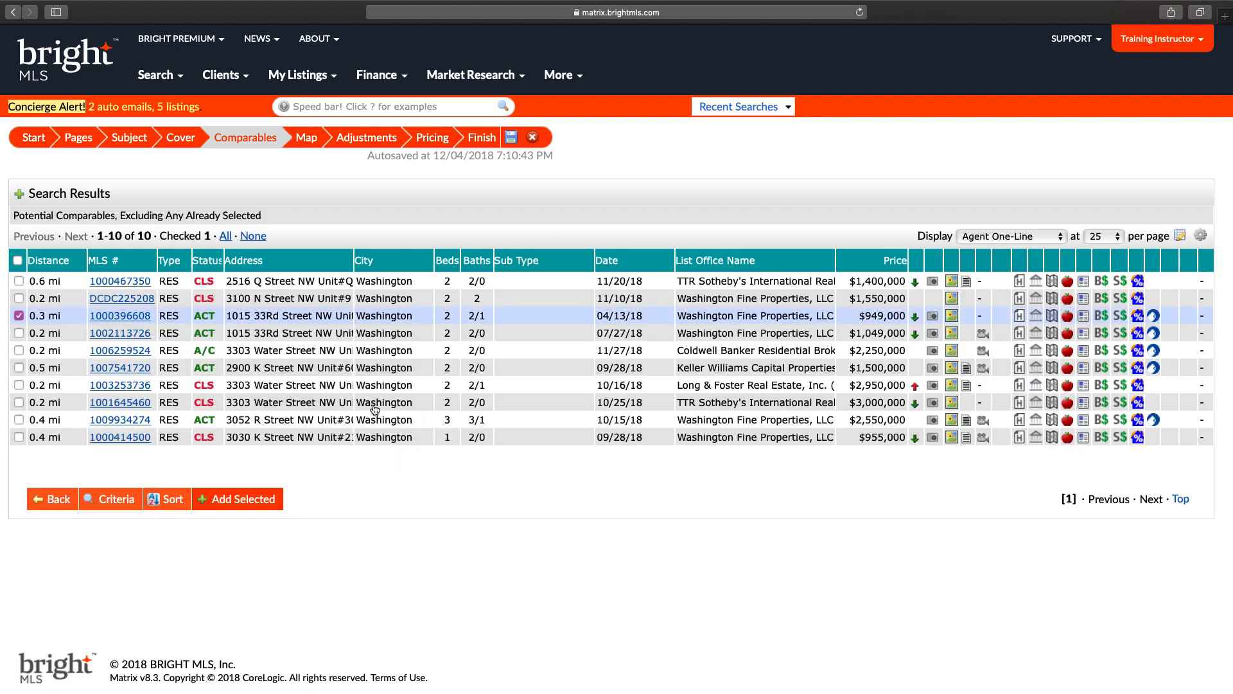
pyautogui.click(334, 403)
pyautogui.click(239, 499)
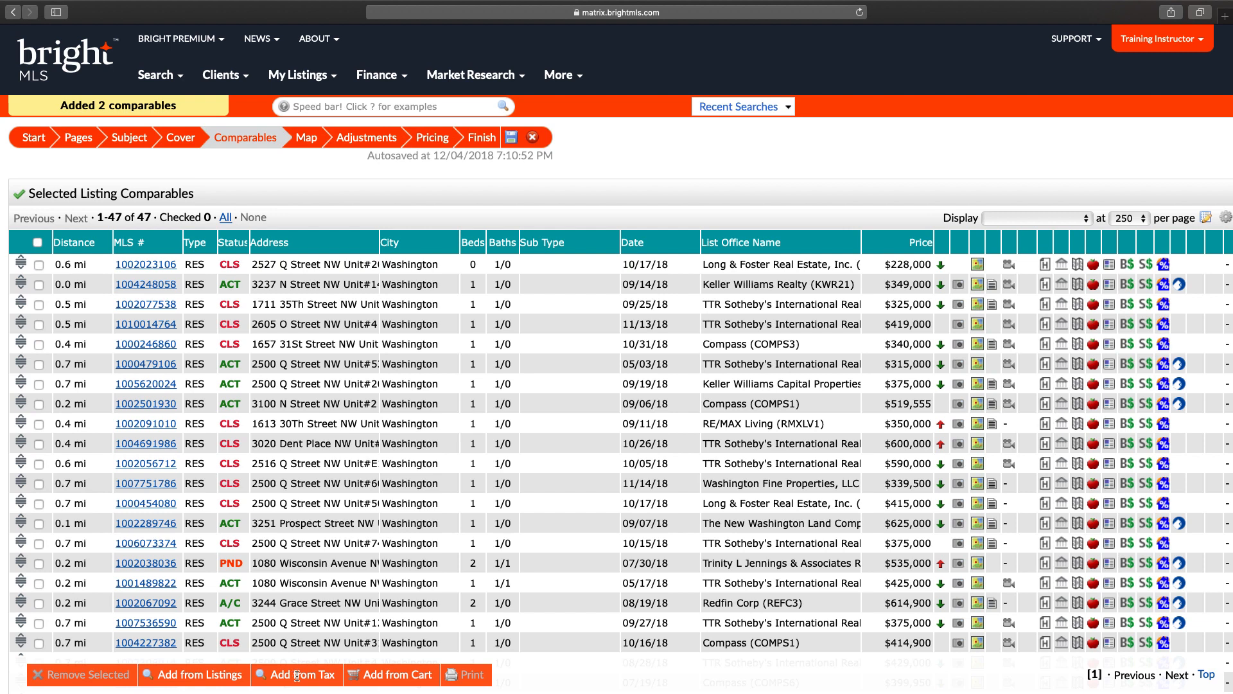
pyautogui.click(298, 677)
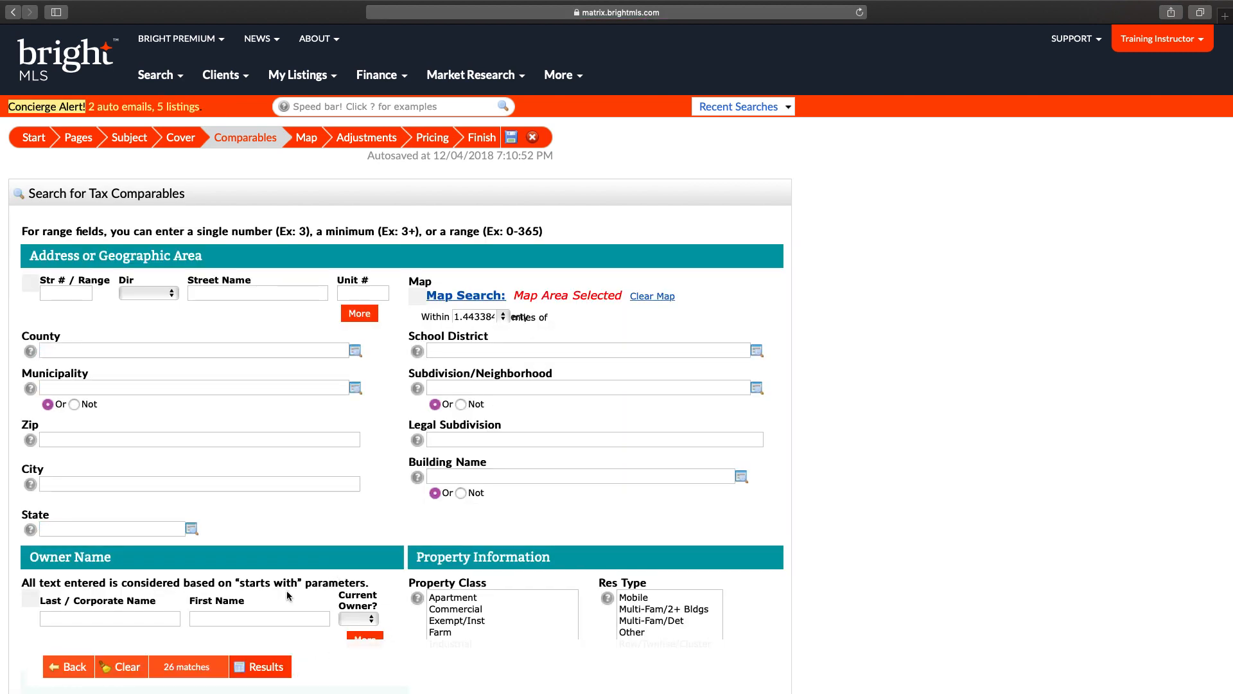
# Step: Add three tax records from the tax search results as comparables
pyautogui.click(266, 667)
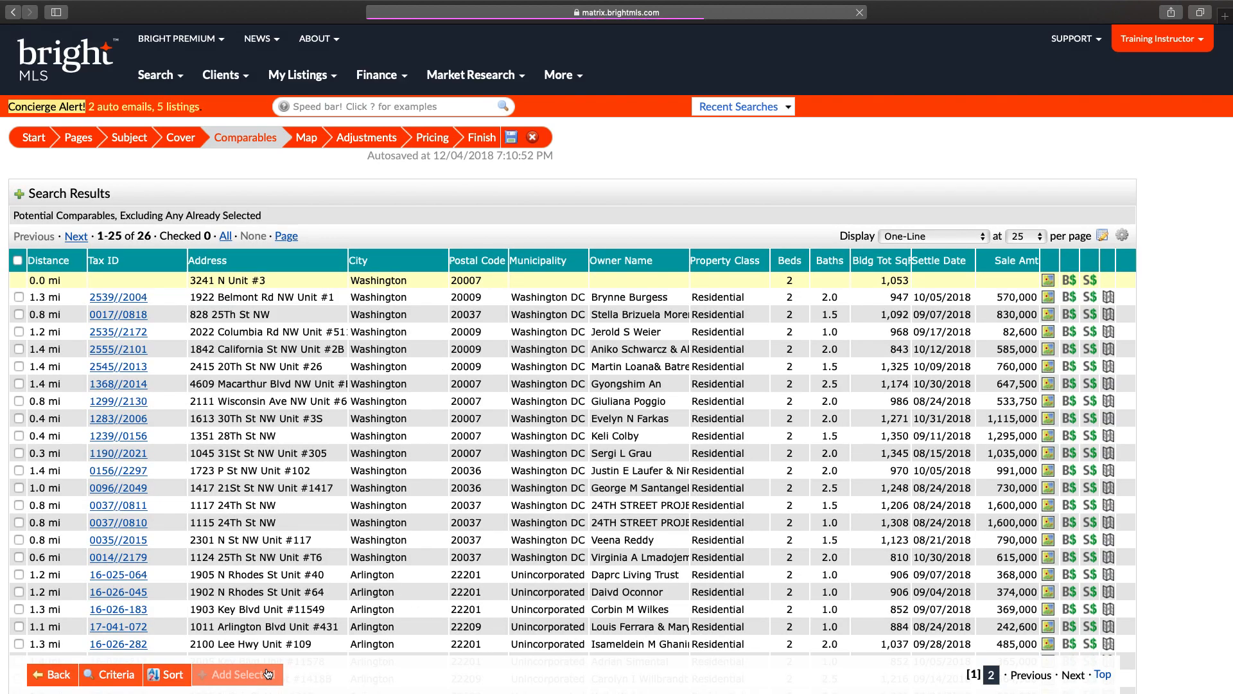
pyautogui.click(421, 334)
pyautogui.click(387, 405)
pyautogui.click(357, 505)
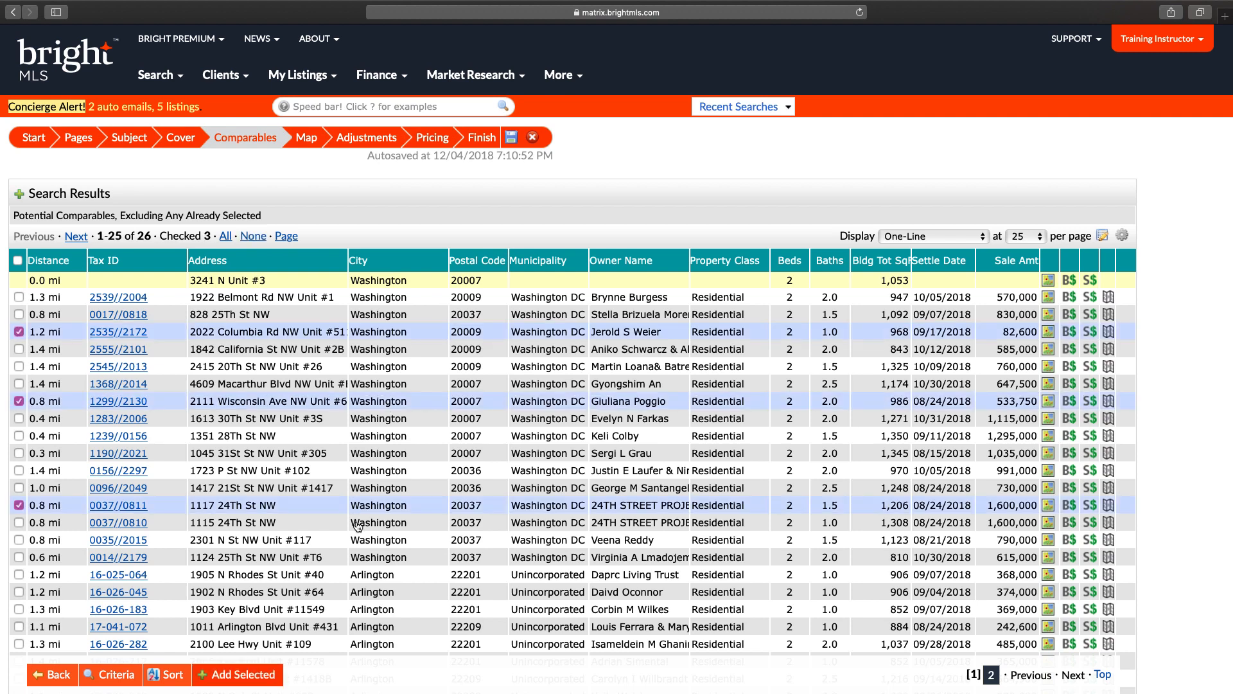
pyautogui.click(241, 674)
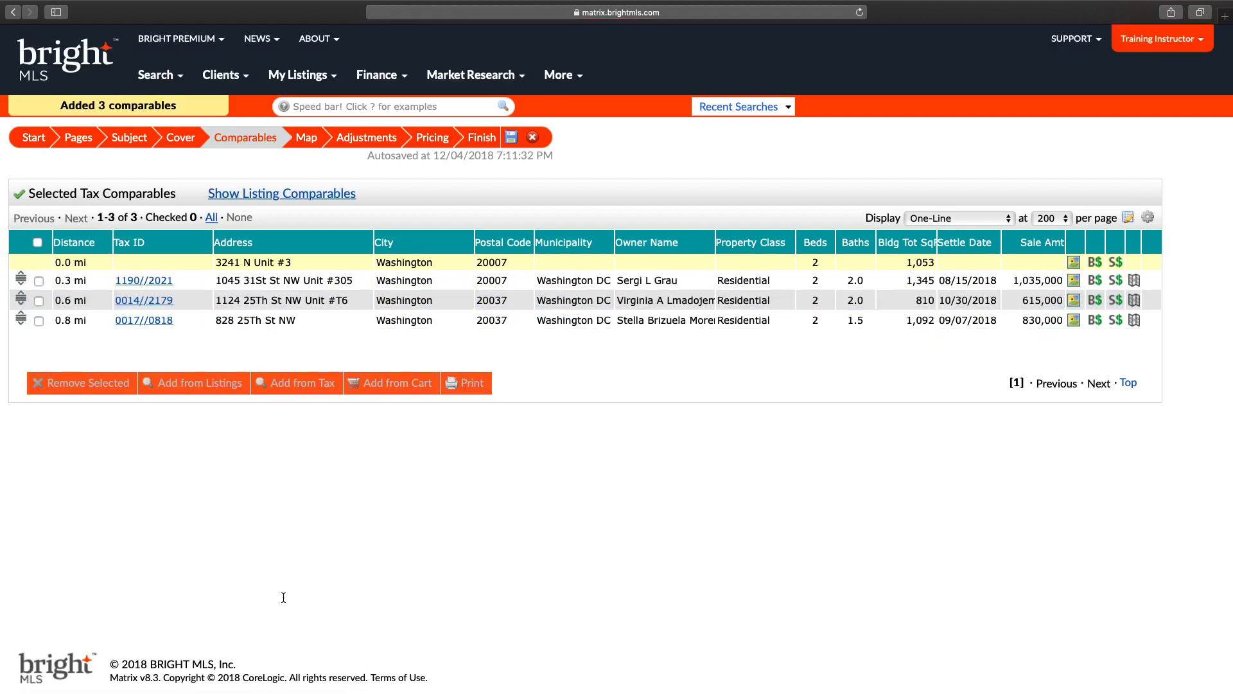
pyautogui.click(275, 194)
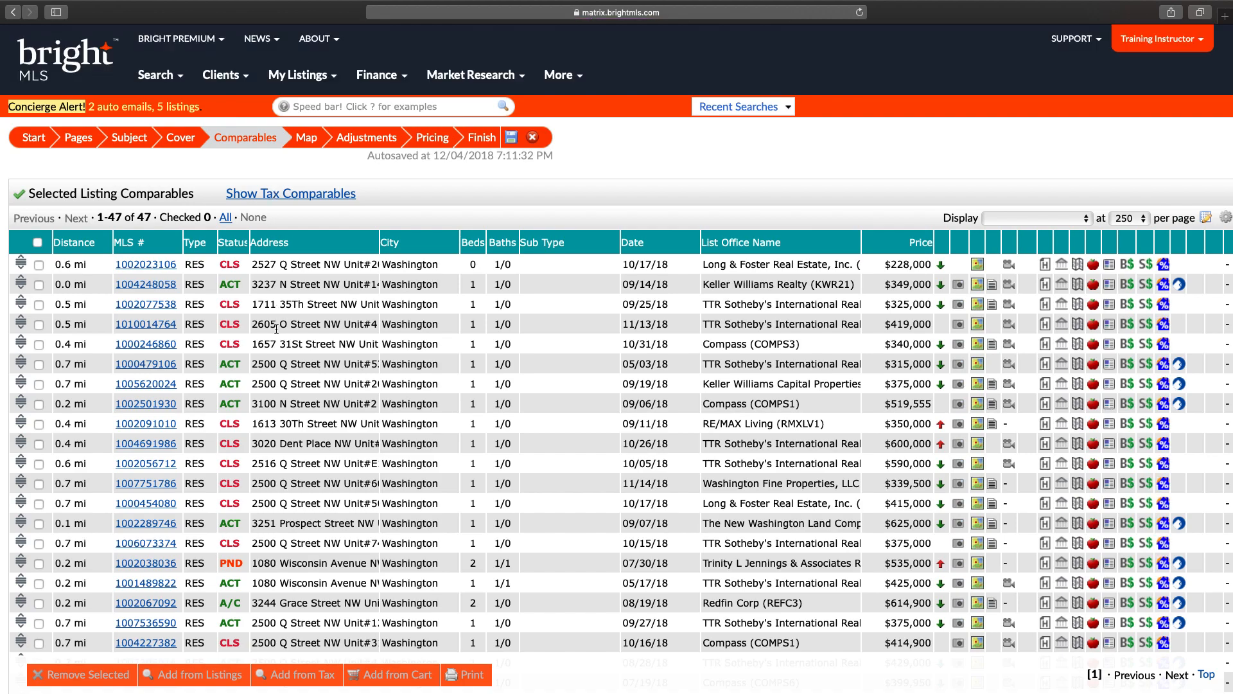
pyautogui.click(277, 324)
pyautogui.click(278, 384)
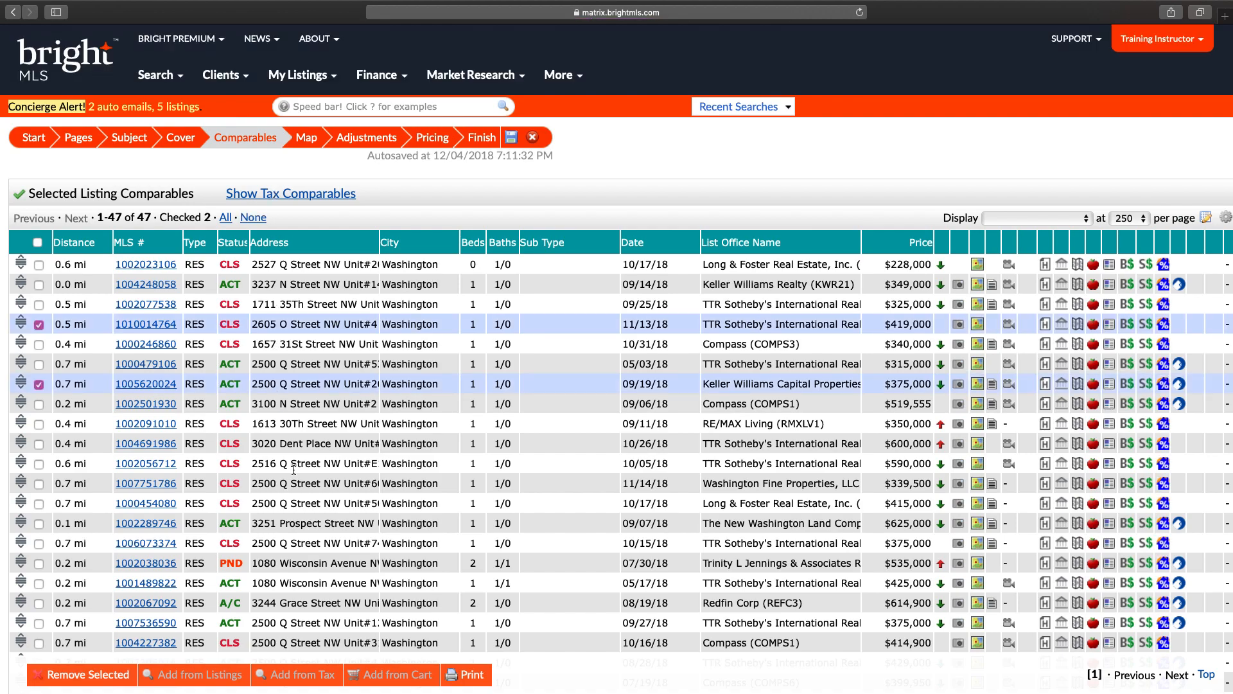
pyautogui.click(286, 464)
pyautogui.click(293, 562)
pyautogui.click(89, 675)
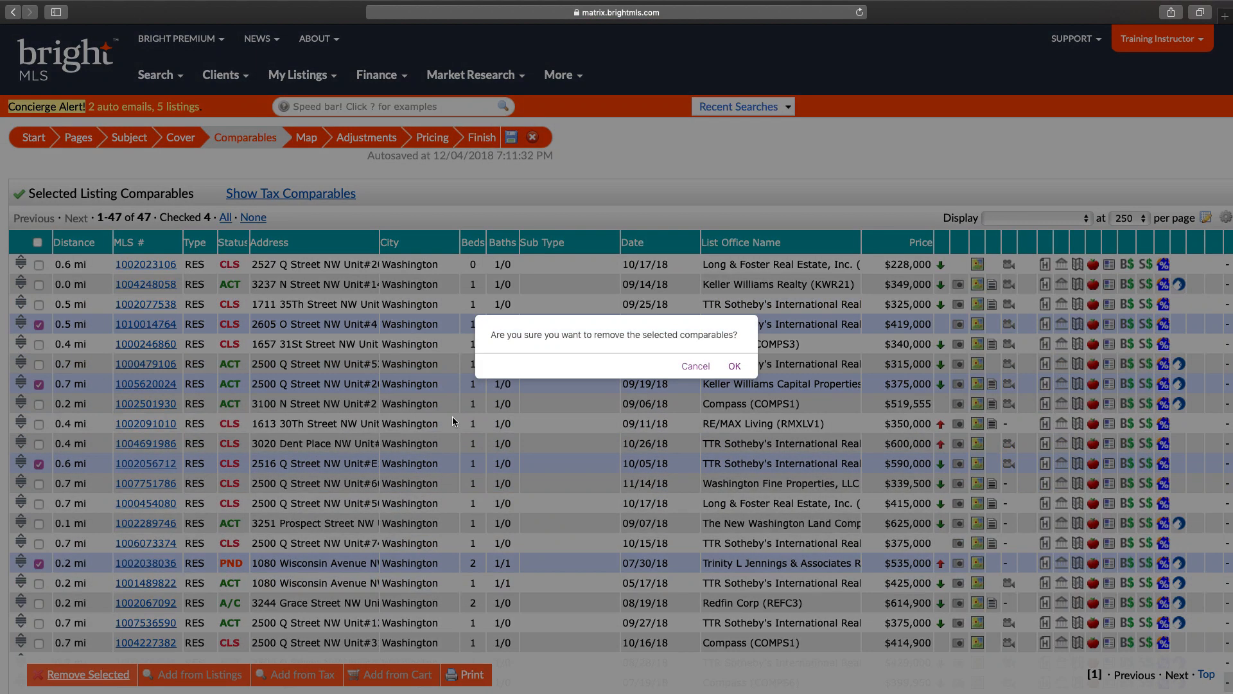
pyautogui.click(735, 364)
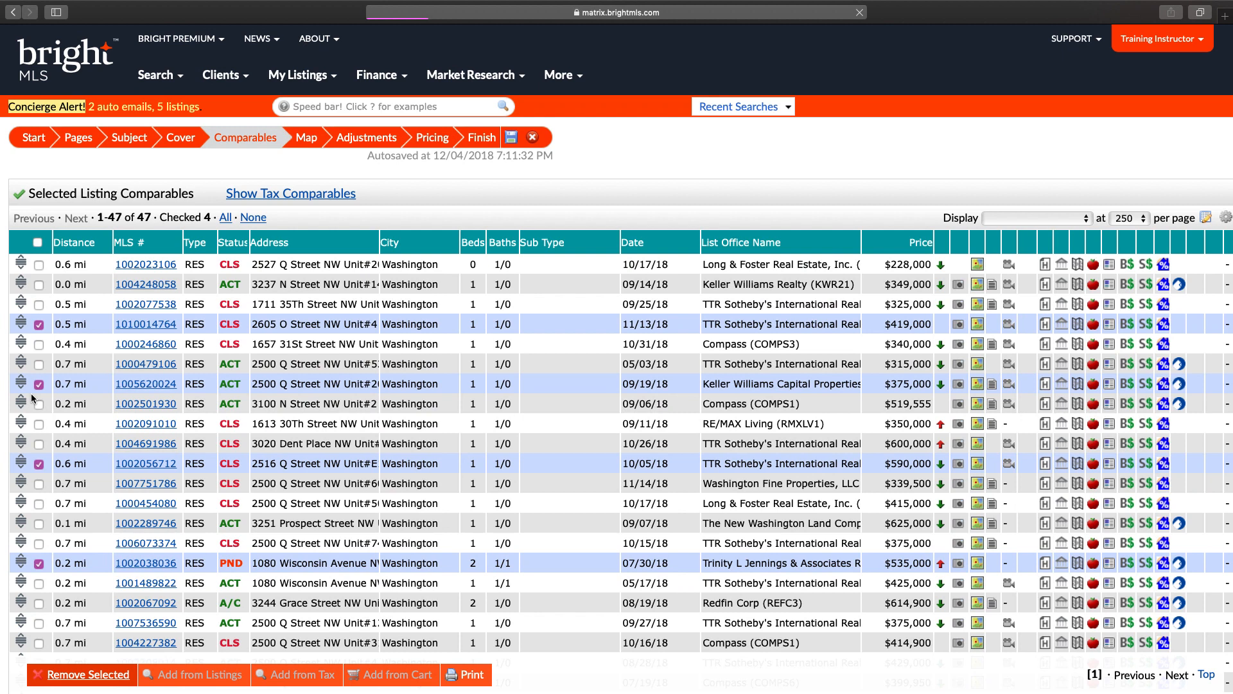
# Step: Preview the comparables on the CMA map, then view their price adjustments (median $415,000)
pyautogui.click(306, 137)
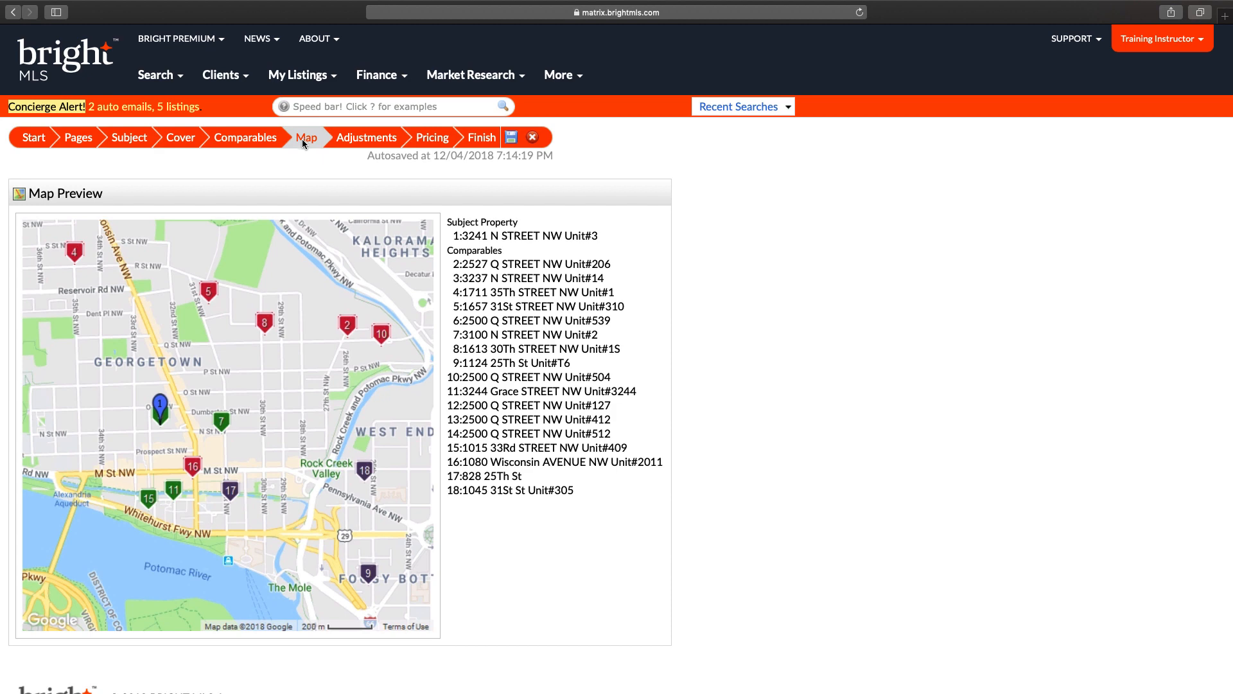
pyautogui.click(368, 138)
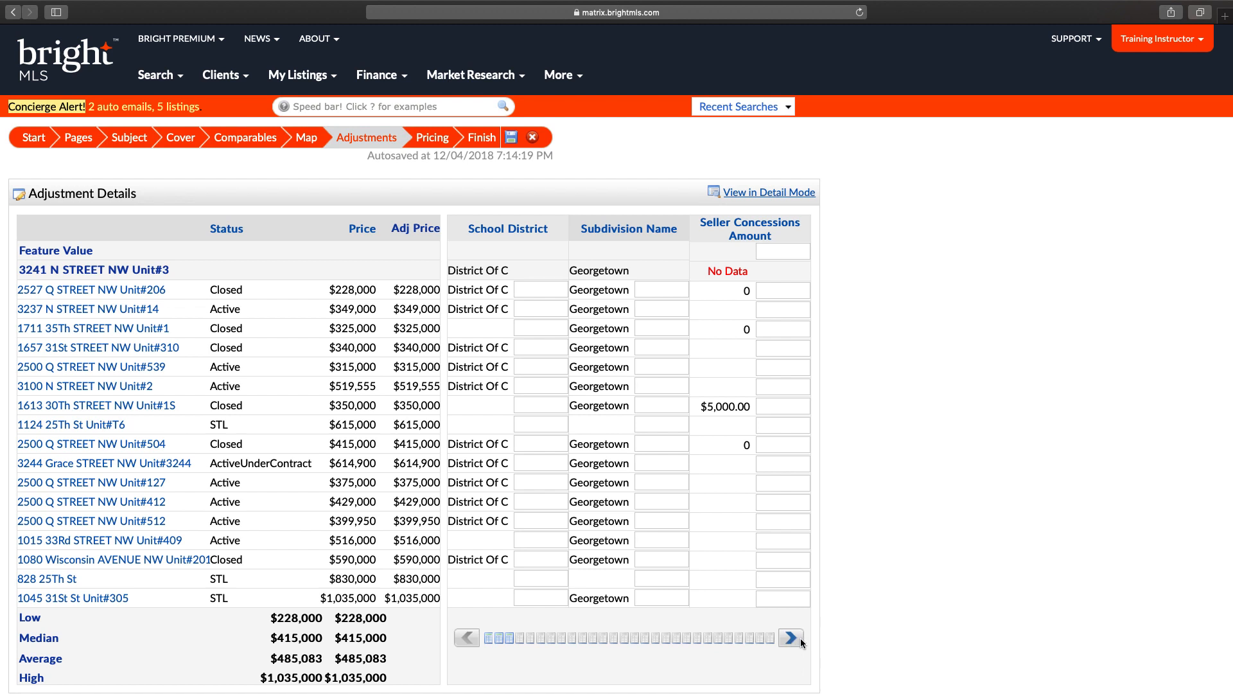
pyautogui.click(788, 195)
pyautogui.click(792, 638)
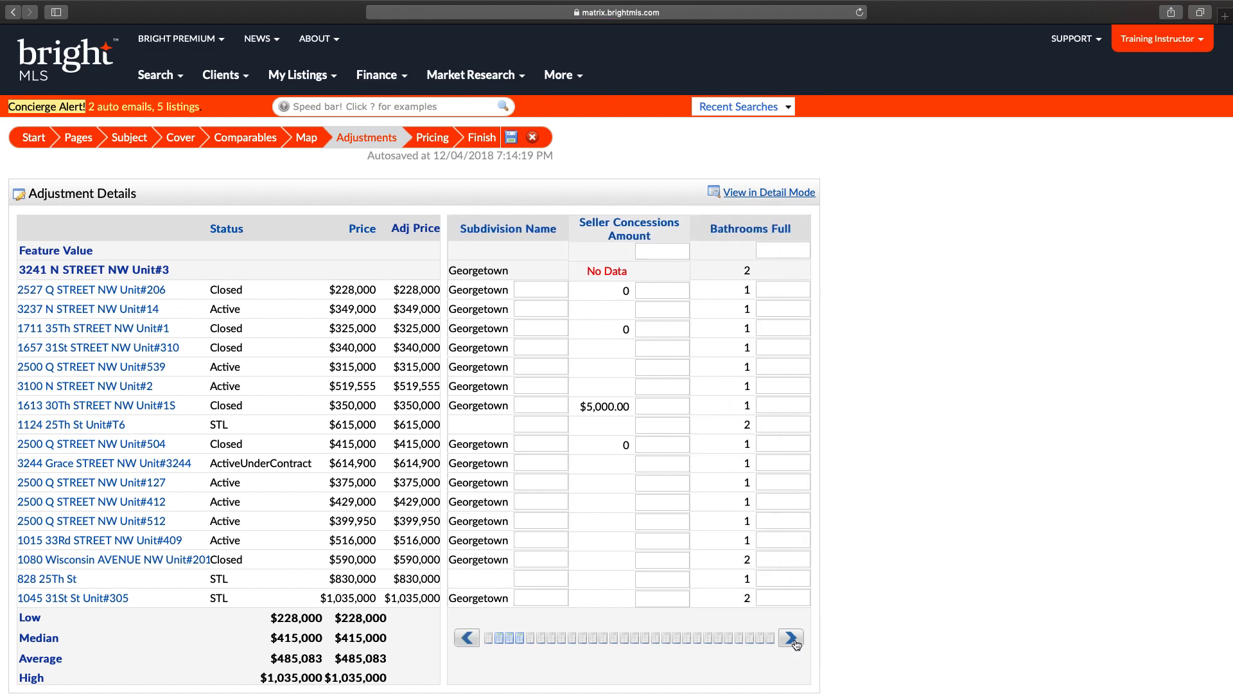
pyautogui.click(792, 637)
pyautogui.click(792, 638)
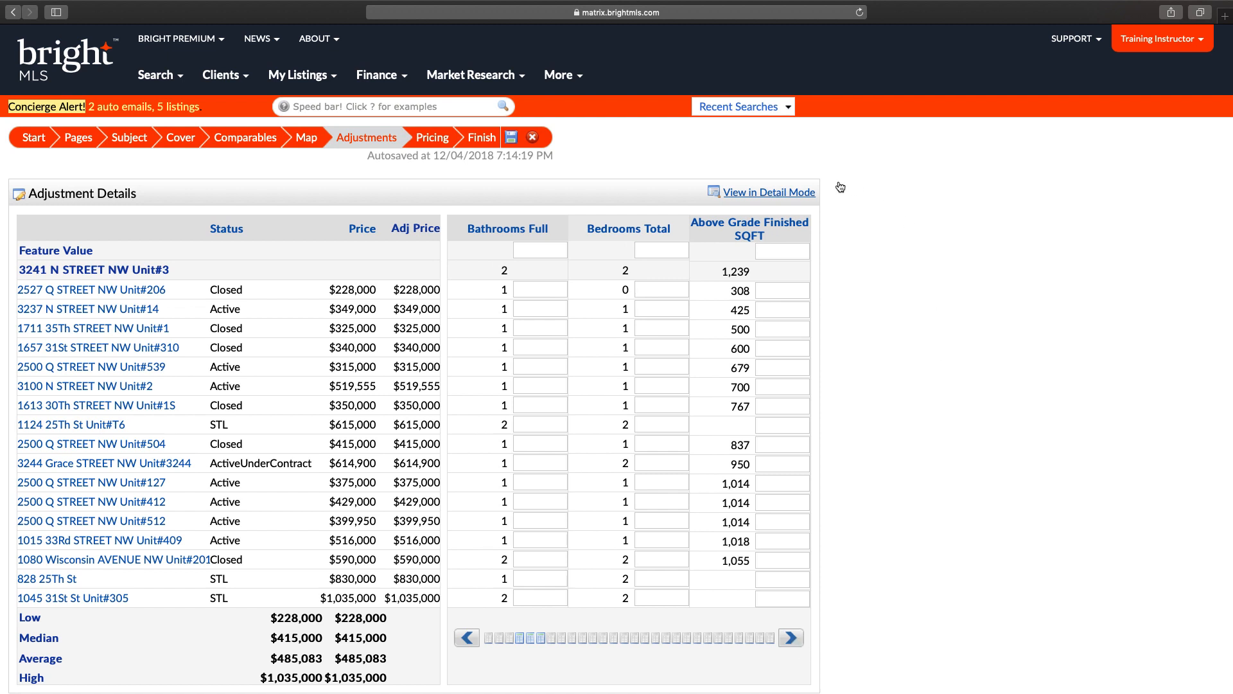
pyautogui.click(764, 193)
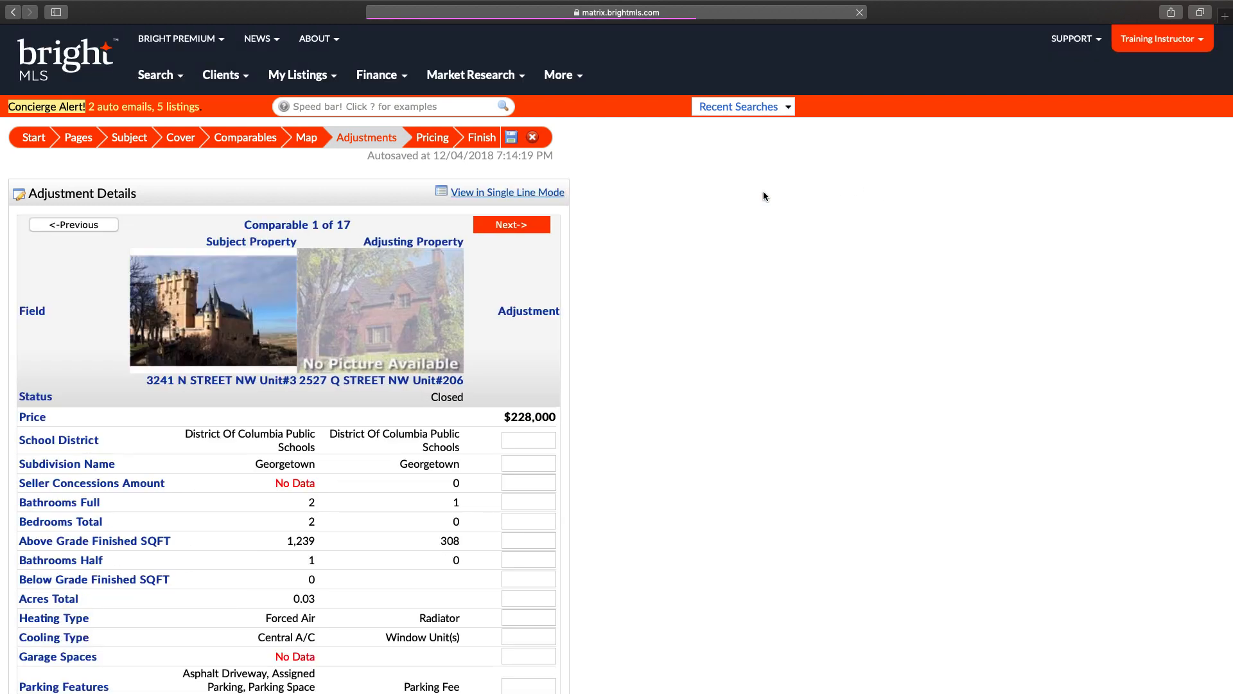
pyautogui.click(517, 225)
pyautogui.click(517, 226)
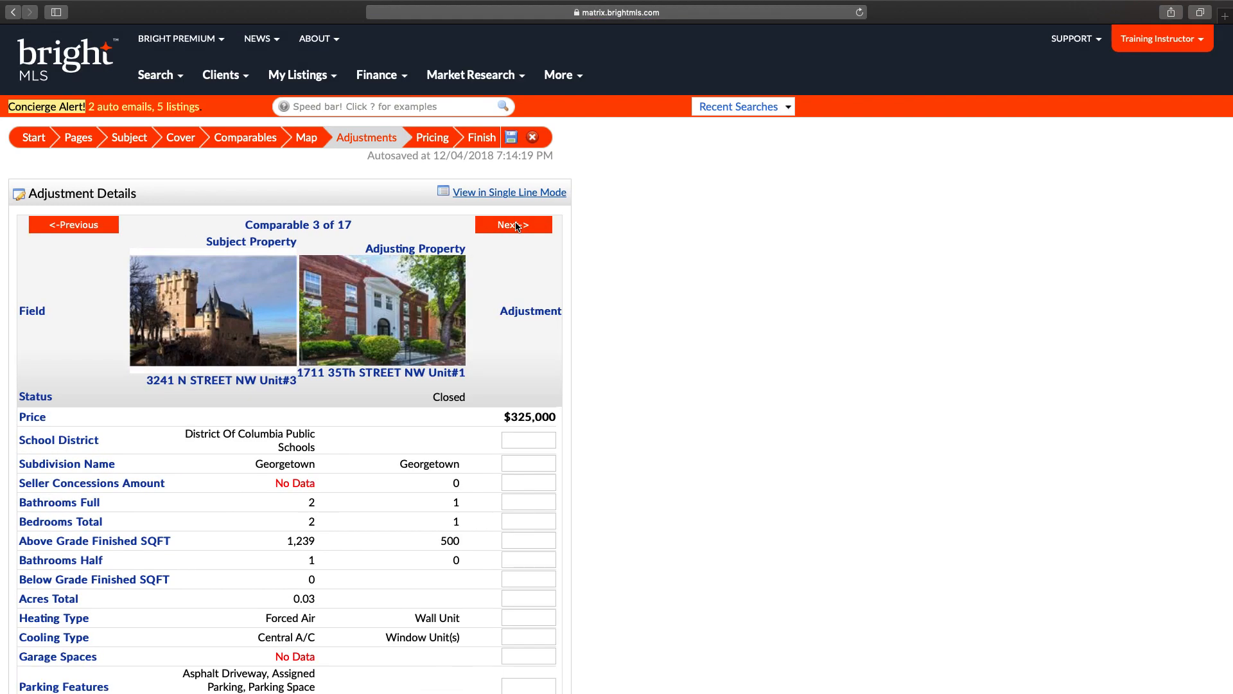
pyautogui.click(510, 192)
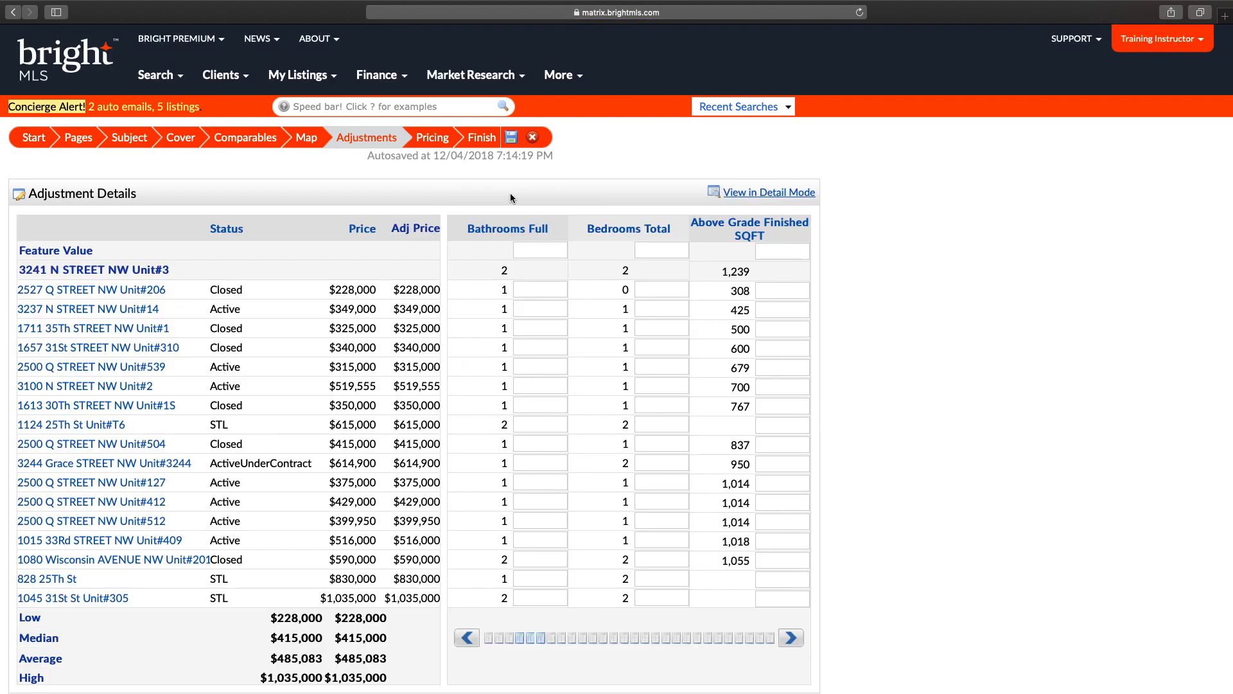
# Step: Adjust the comparables by $10,000 for full bathrooms and $5,555 for total bedrooms
pyautogui.click(548, 251)
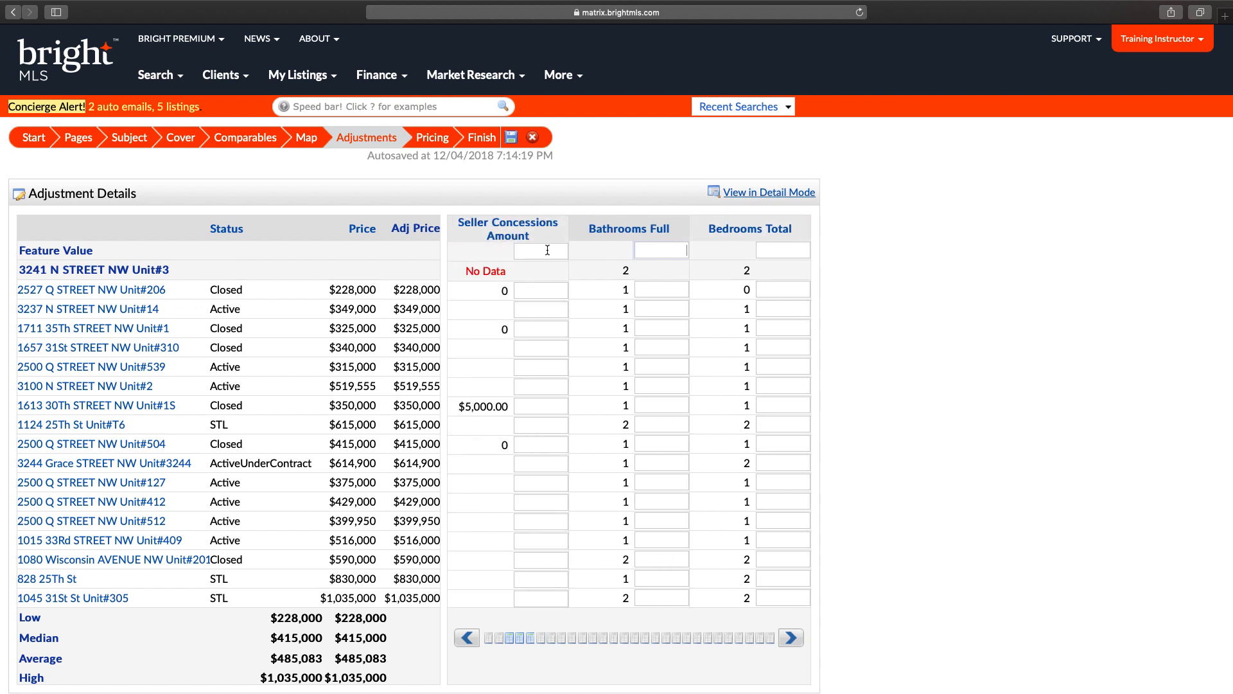
pyautogui.write('10000')
pyautogui.press('Return')
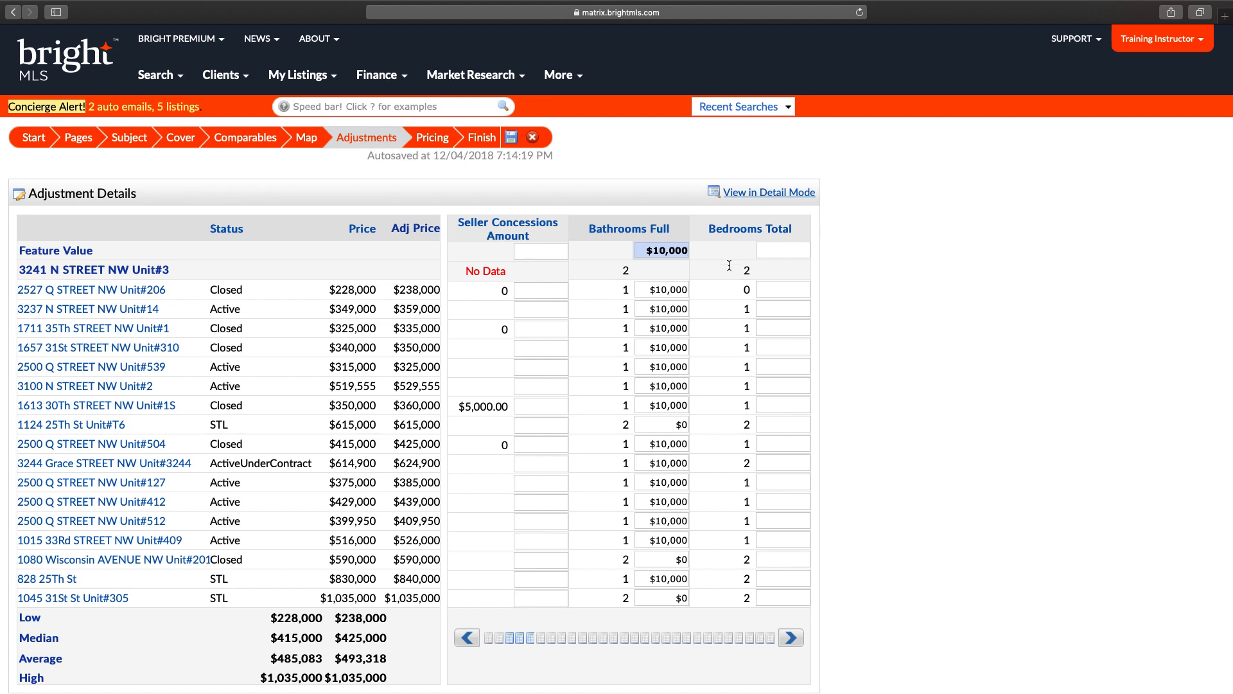
pyautogui.press('Tab')
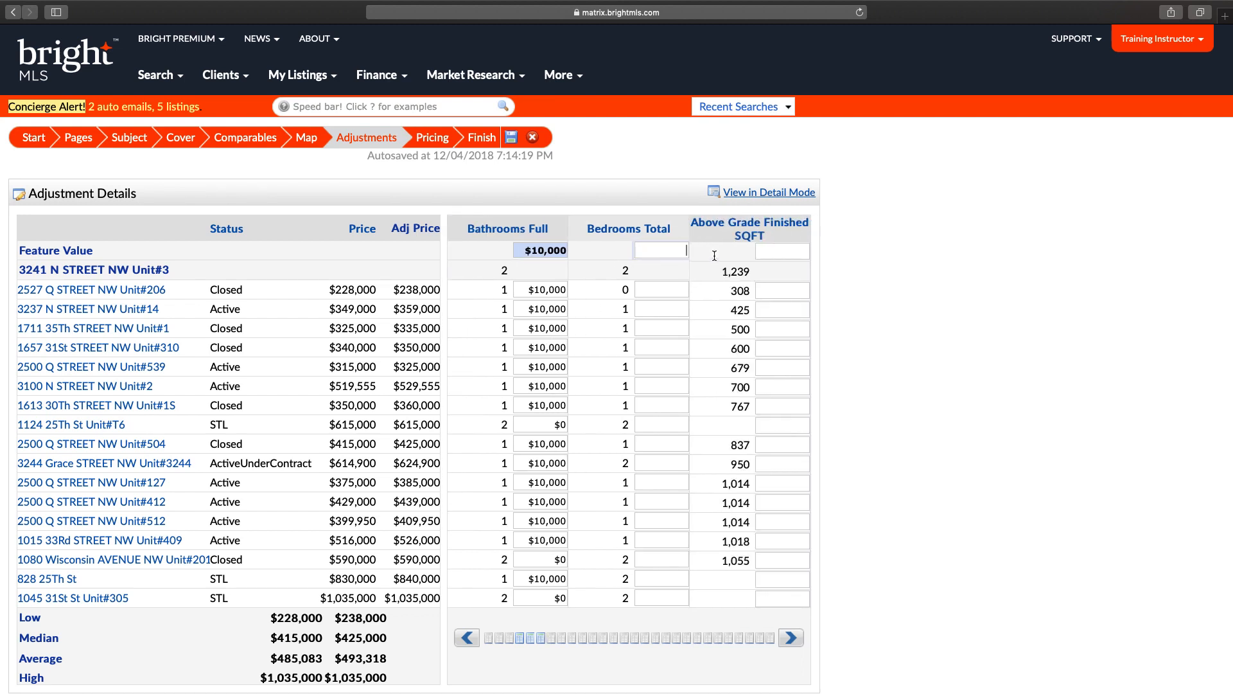
pyautogui.write('5,5')
pyautogui.write('5555')
pyautogui.press('Return')
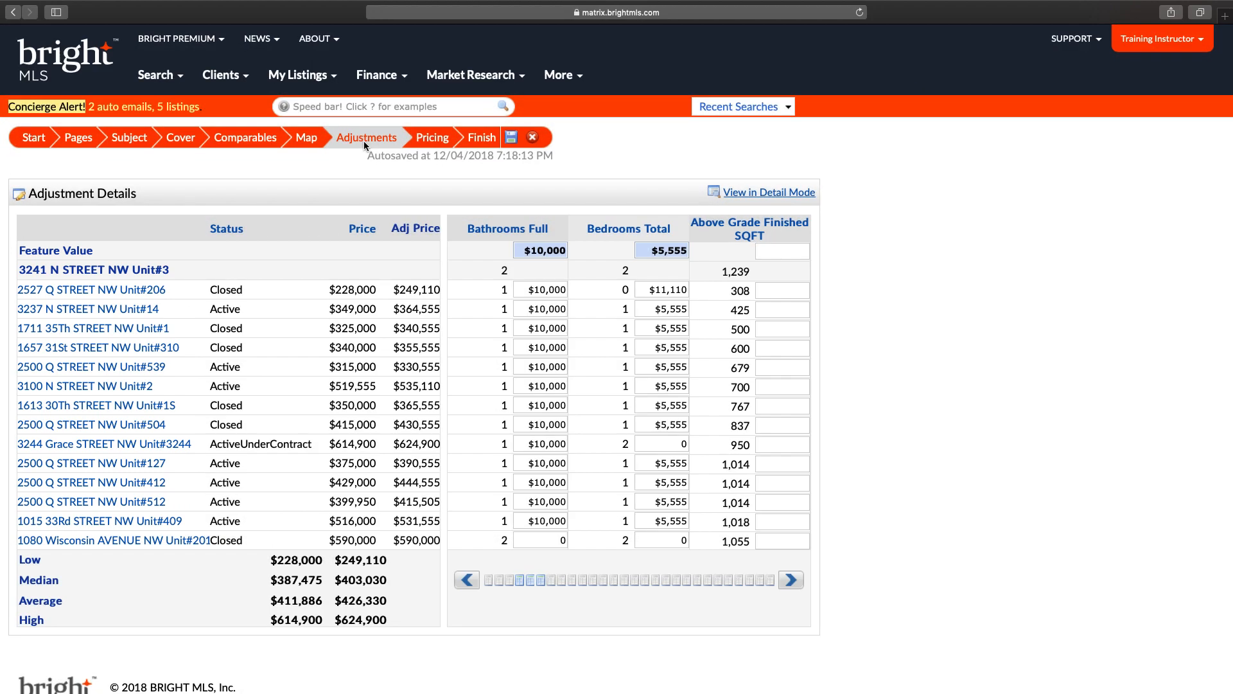
pyautogui.click(436, 138)
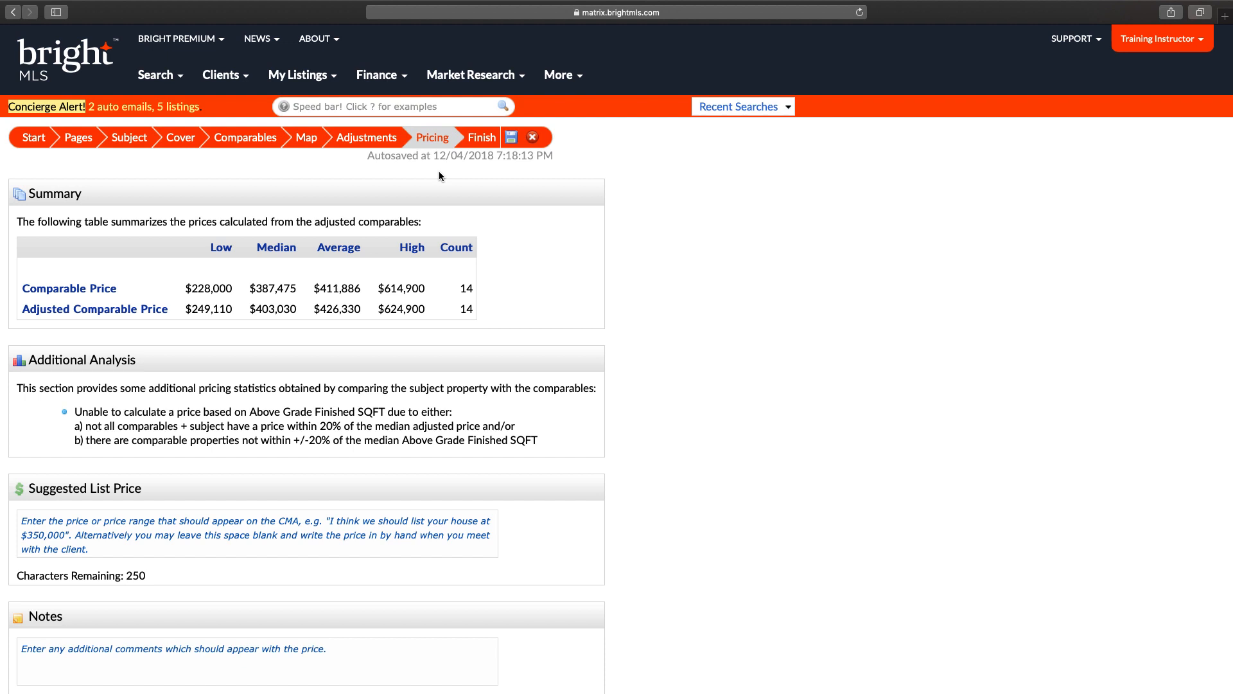
# Step: Enter 'Suggested price range between $965,000 and $1,010,00.' as the suggested list price
pyautogui.click(130, 137)
pyautogui.scroll(-10, 126, 202)
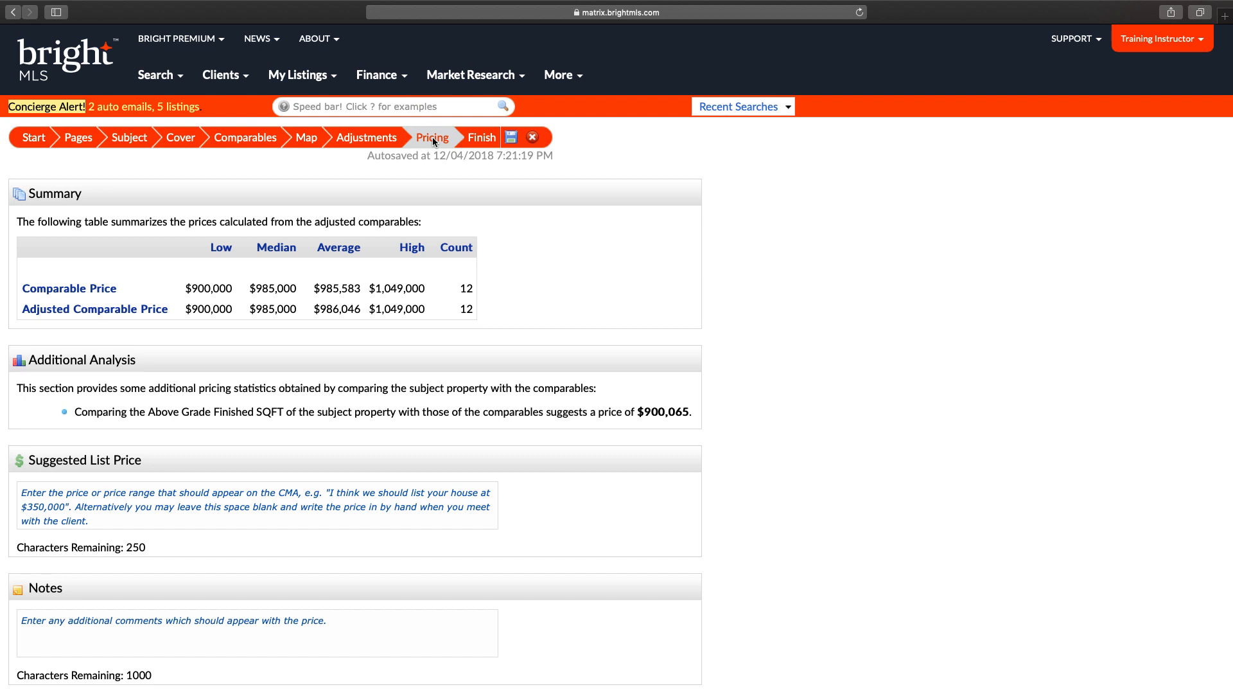
pyautogui.click(157, 494)
pyautogui.write('Su')
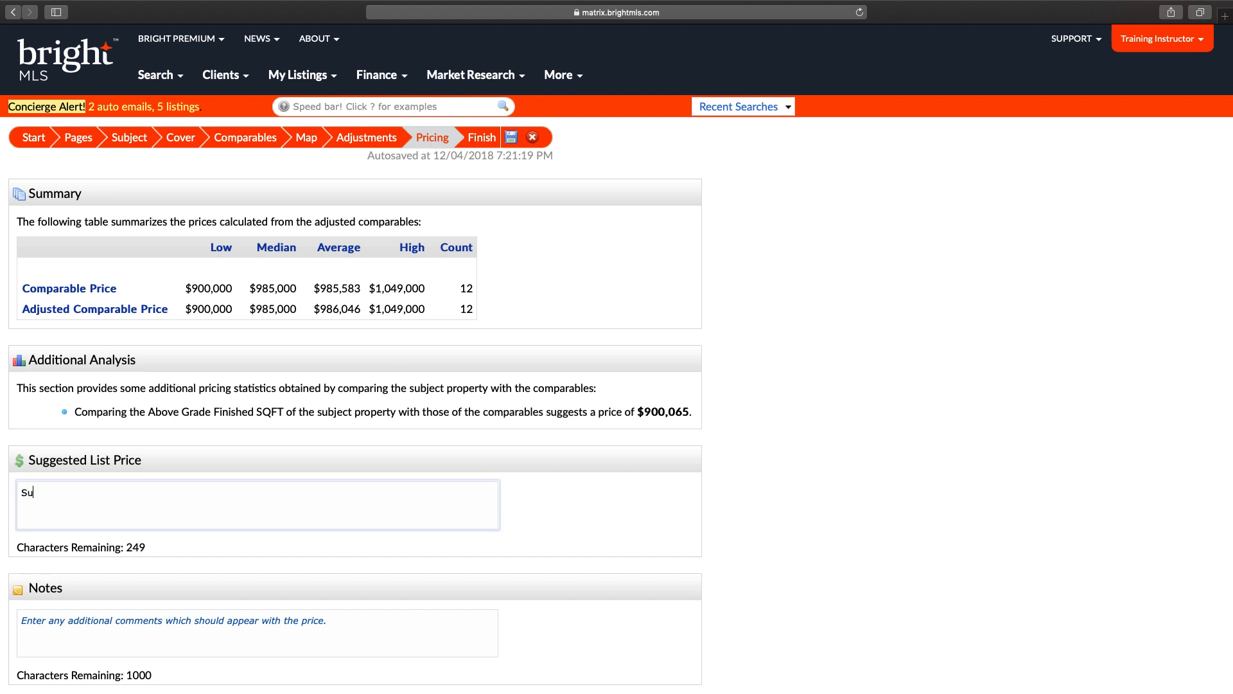
pyautogui.write('ggested price range between $9')
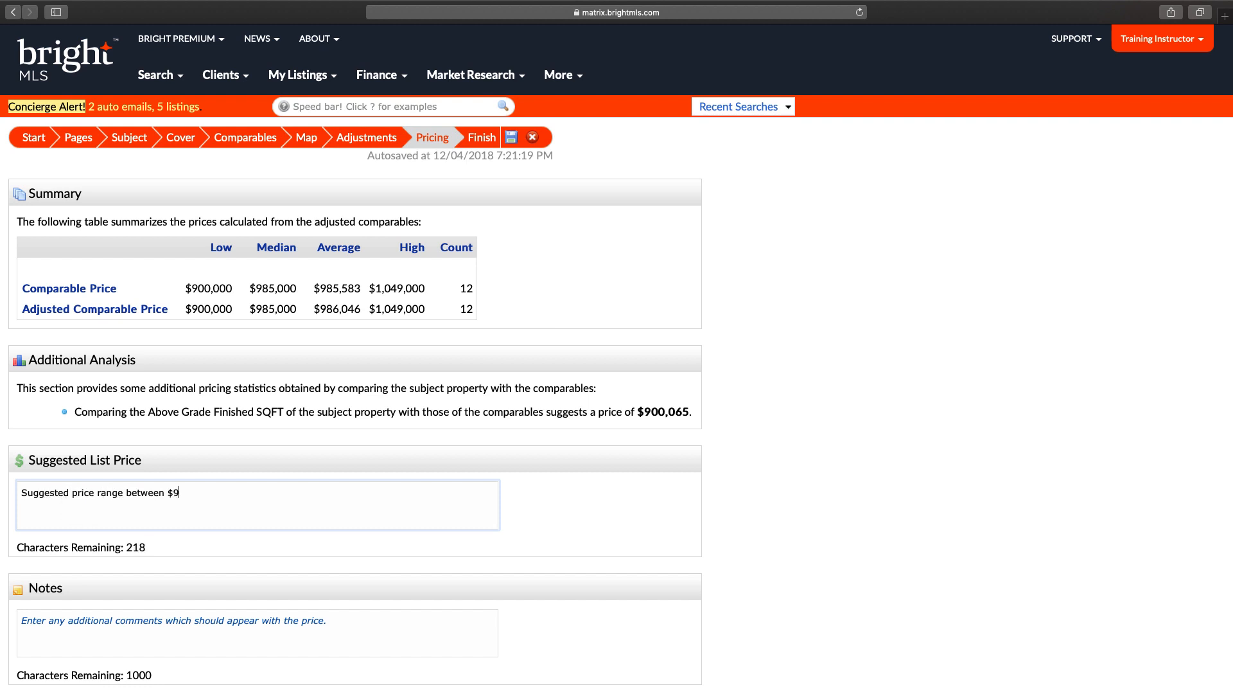
pyautogui.write('65,000 and $1,010,00.')
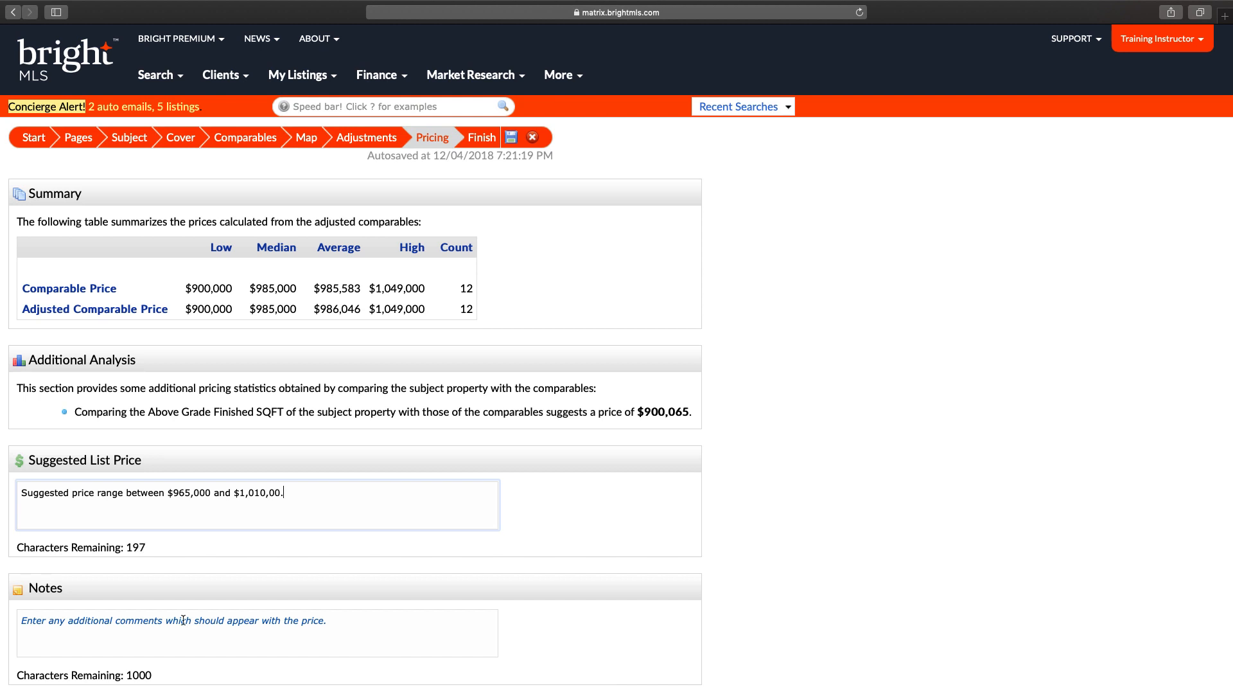
# Step: Add the note 'You'll want to have this CMA redone every 60 days.' and finish the CMA
pyautogui.click(184, 620)
pyautogui.write("You'll wa")
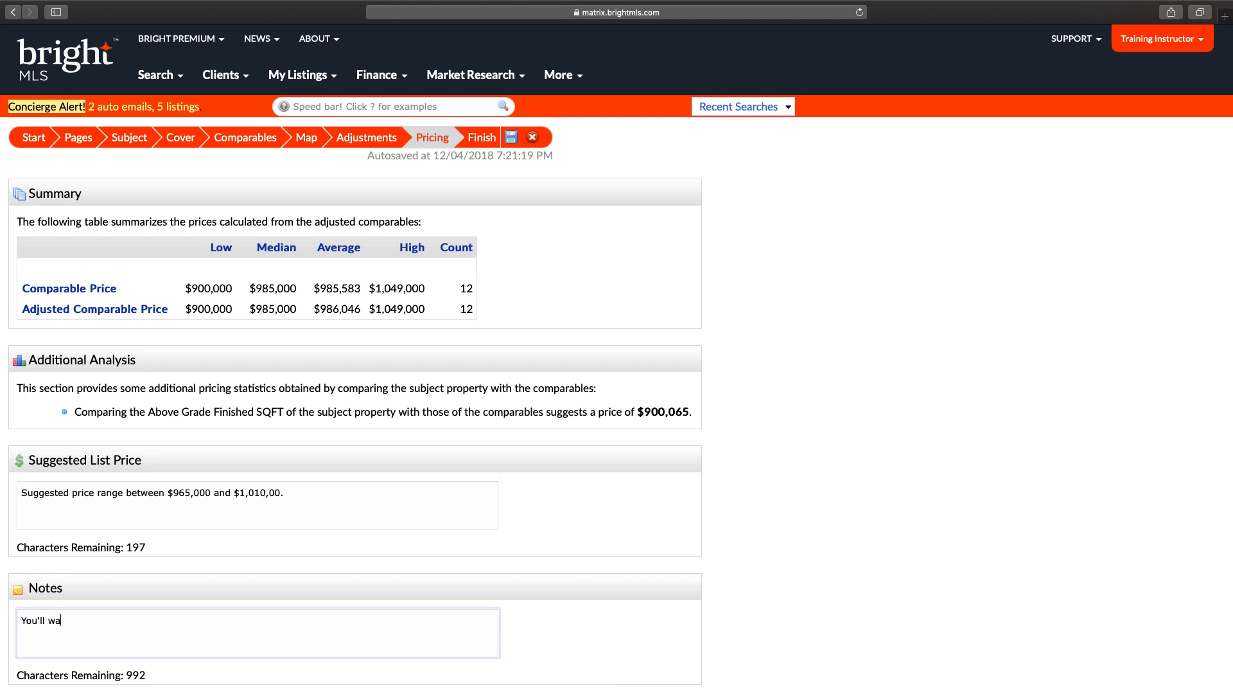
pyautogui.write('nt to have this CMA redone eve')
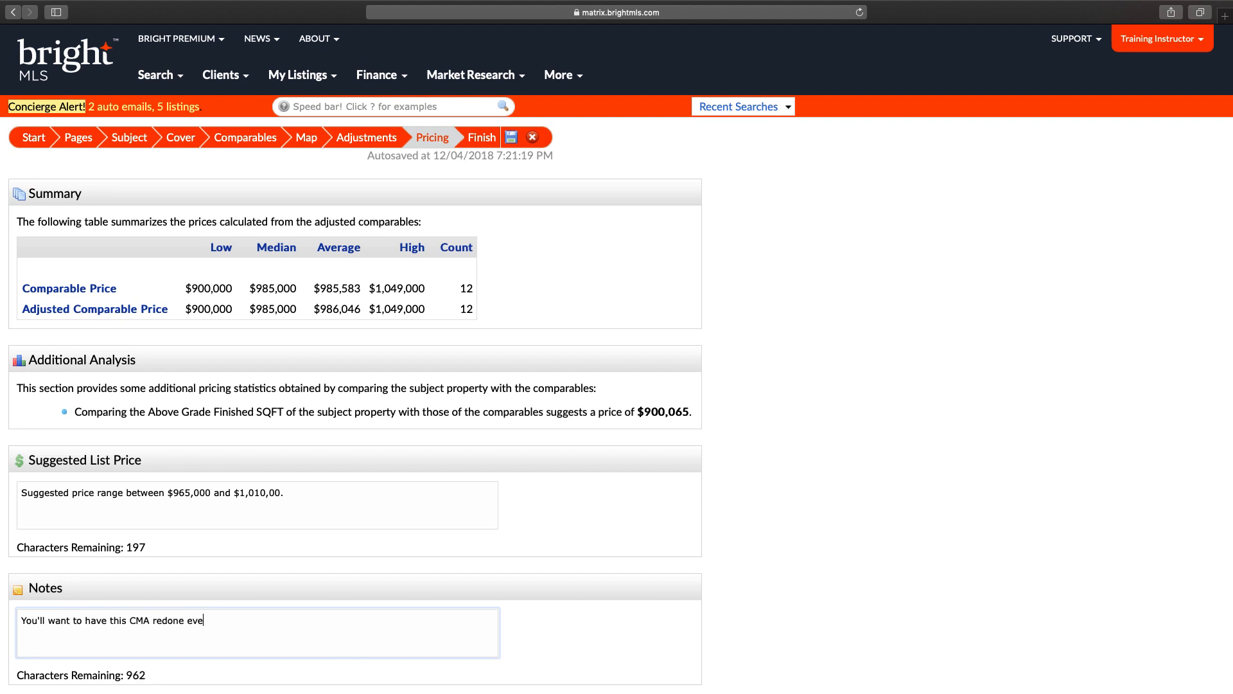
pyautogui.write('ry 60 days.')
pyautogui.click(480, 139)
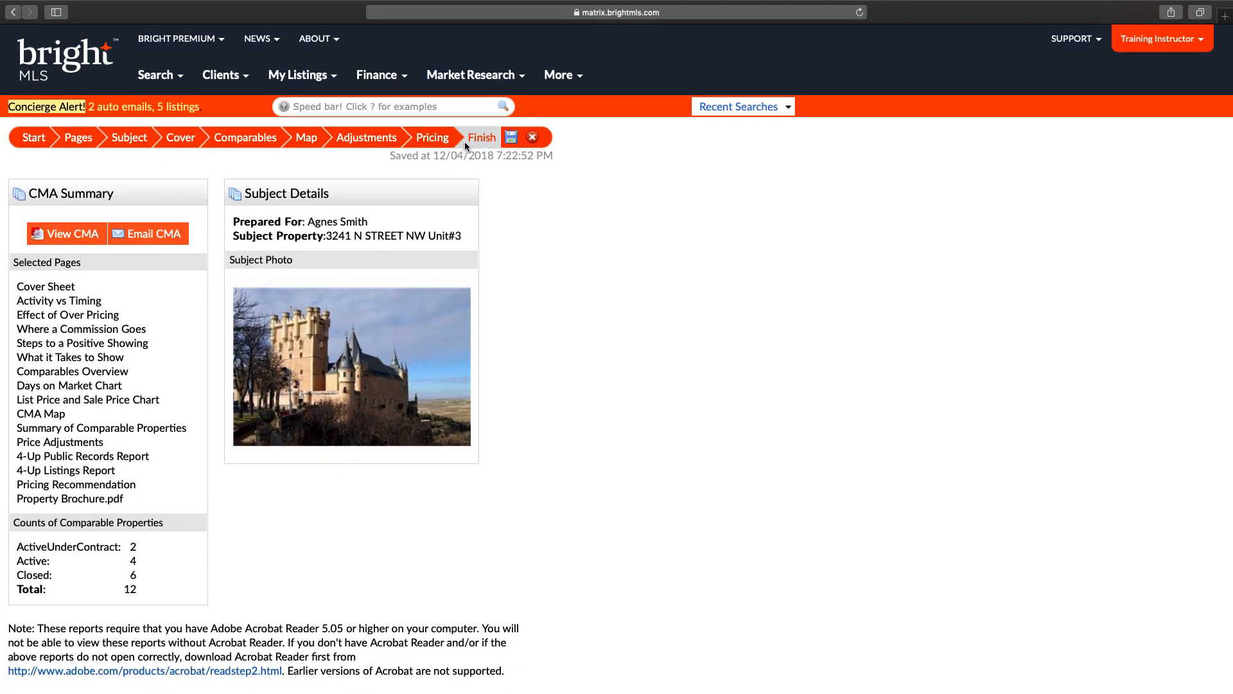
# Step: Filter My CMAs by the client's name to show their two saved CMAs
pyautogui.moveTo(230, 77)
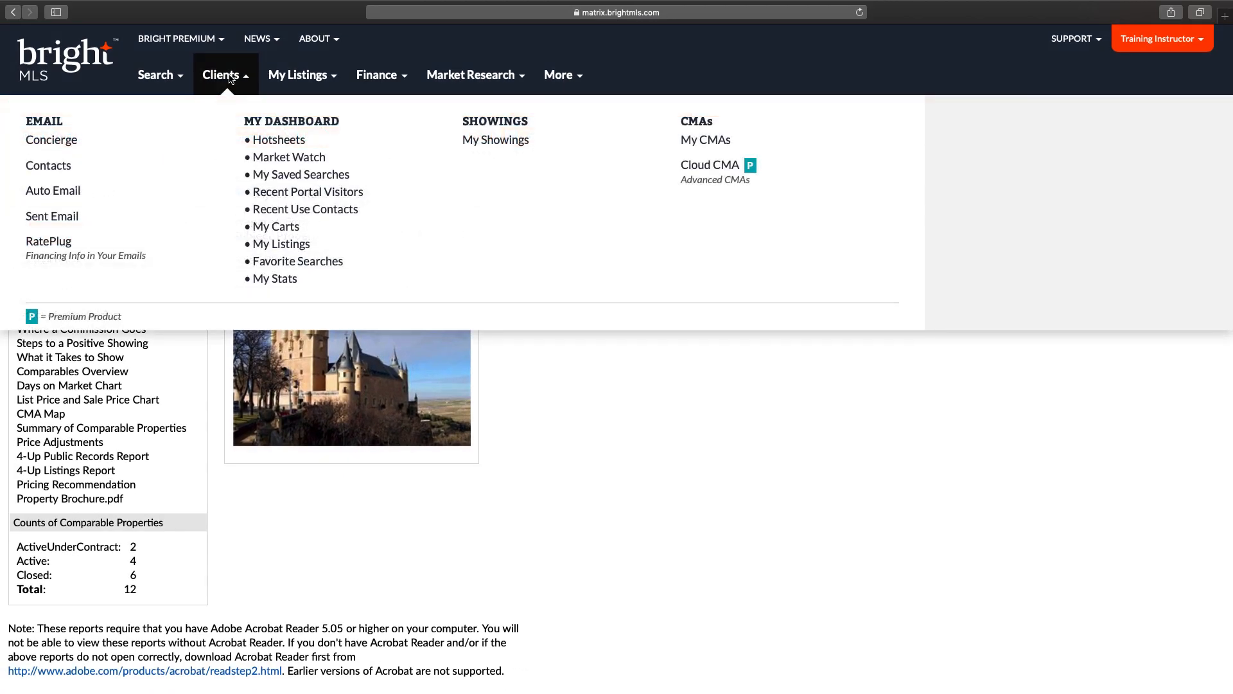
pyautogui.click(721, 143)
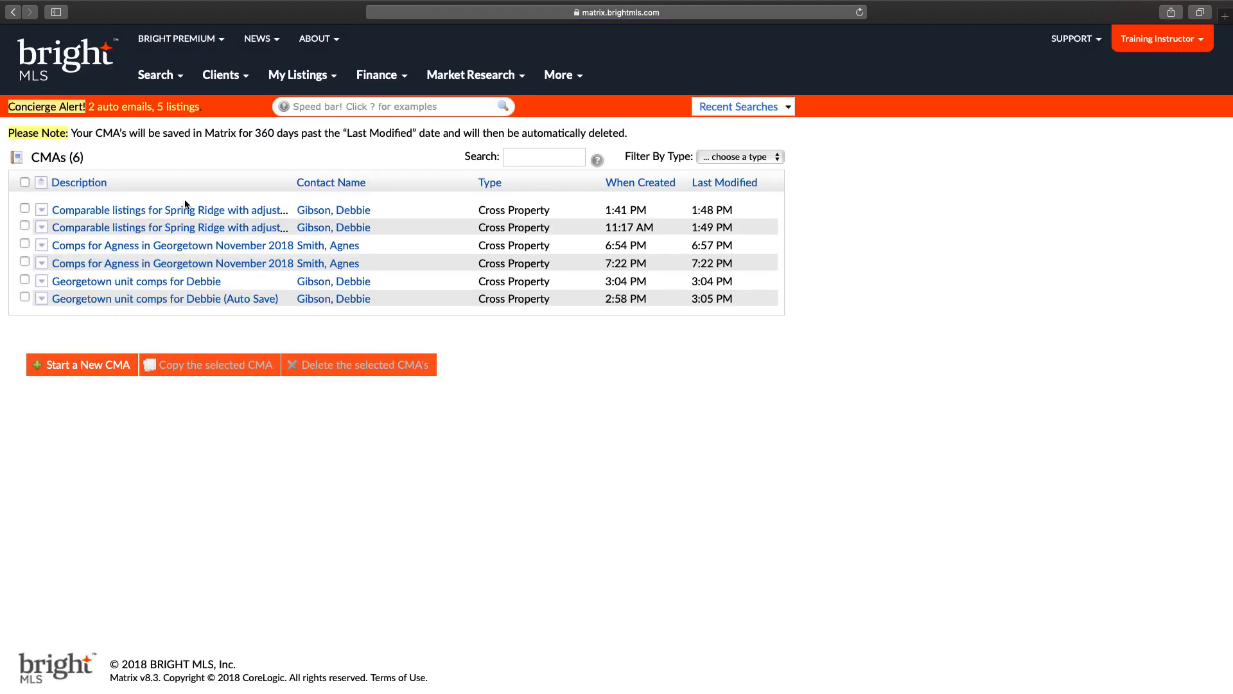
pyautogui.click(539, 160)
pyautogui.write('agnes')
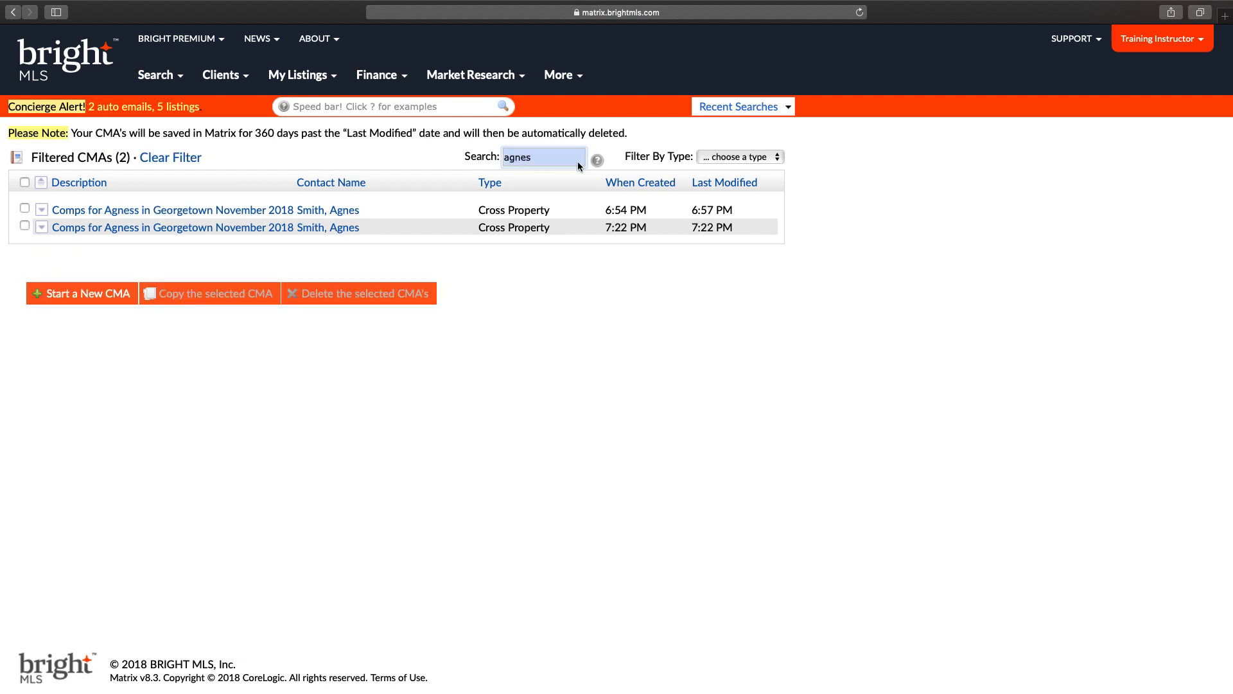
pyautogui.click(724, 162)
# Step: Open the client's contact entry and expand the newer of its two CMAs, with 12 comparables
pyautogui.moveTo(221, 74)
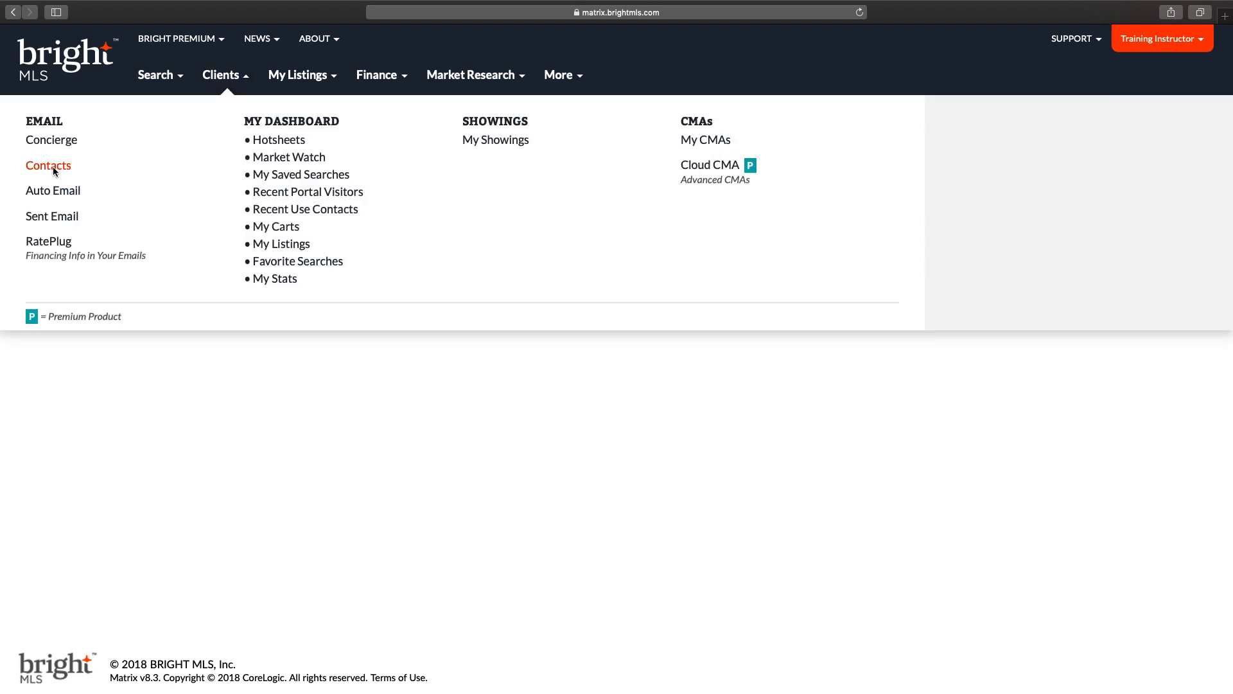
pyautogui.click(52, 167)
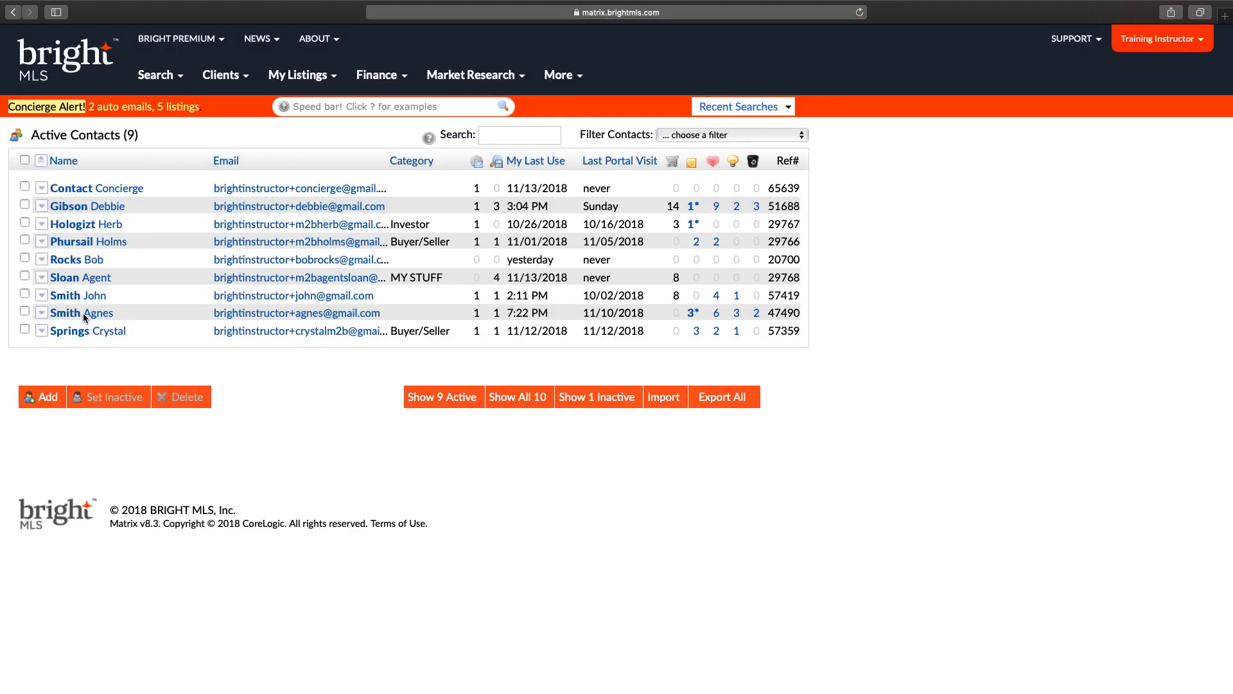
pyautogui.click(83, 314)
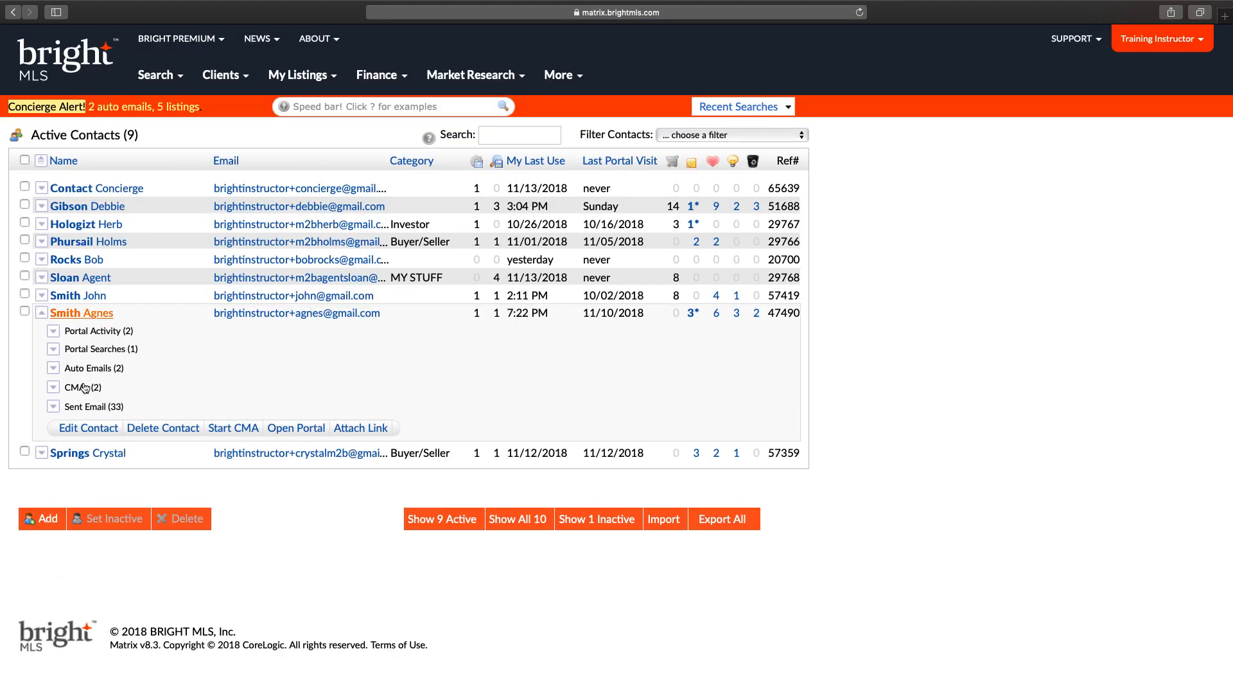
pyautogui.click(84, 388)
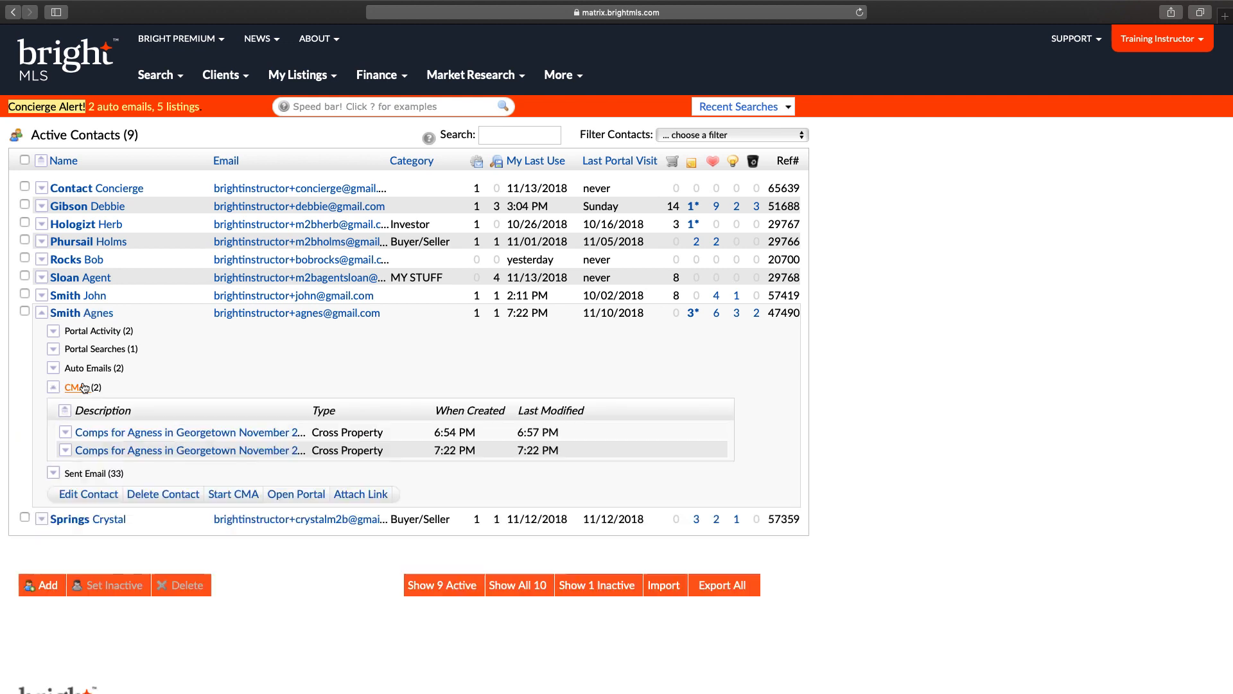
pyautogui.click(147, 451)
pyautogui.scroll(-1, 155, 458)
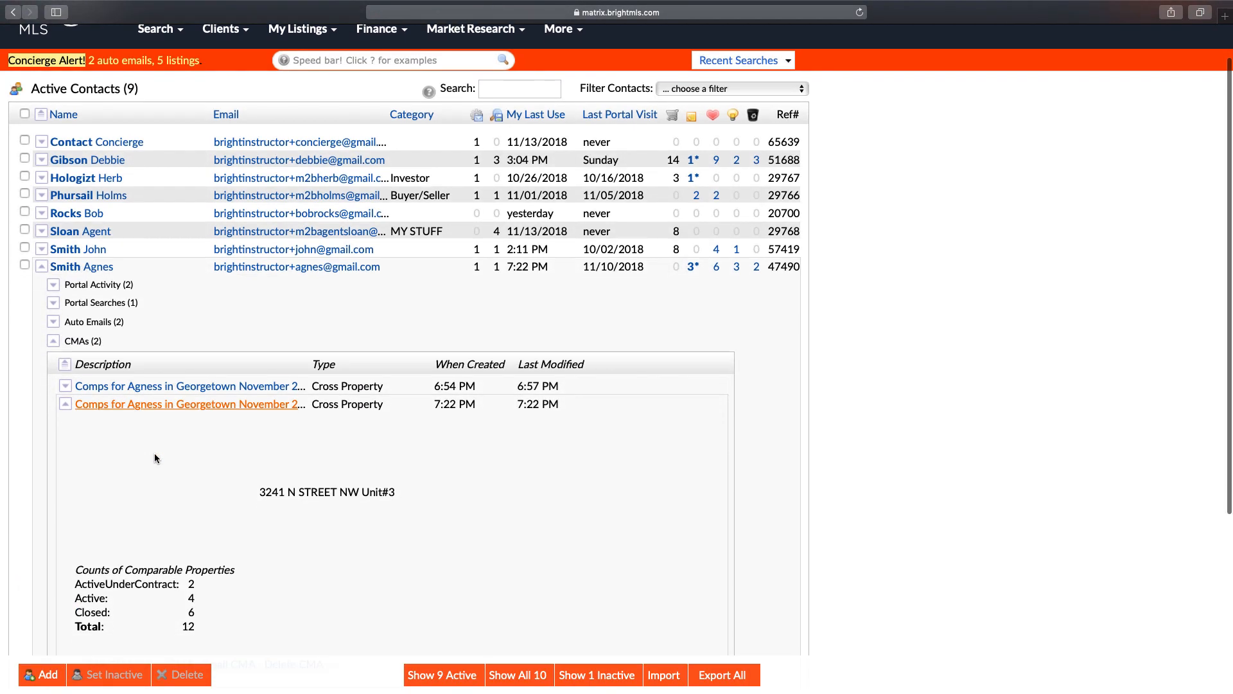
pyautogui.scroll(-3, 155, 458)
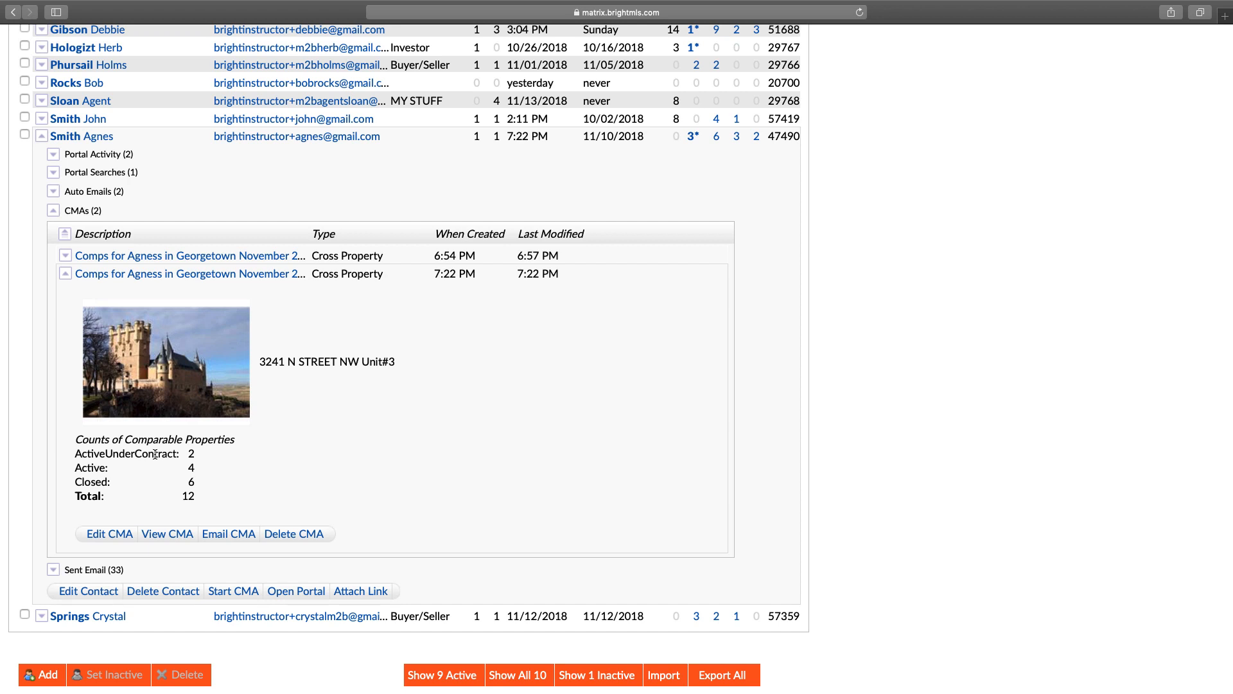